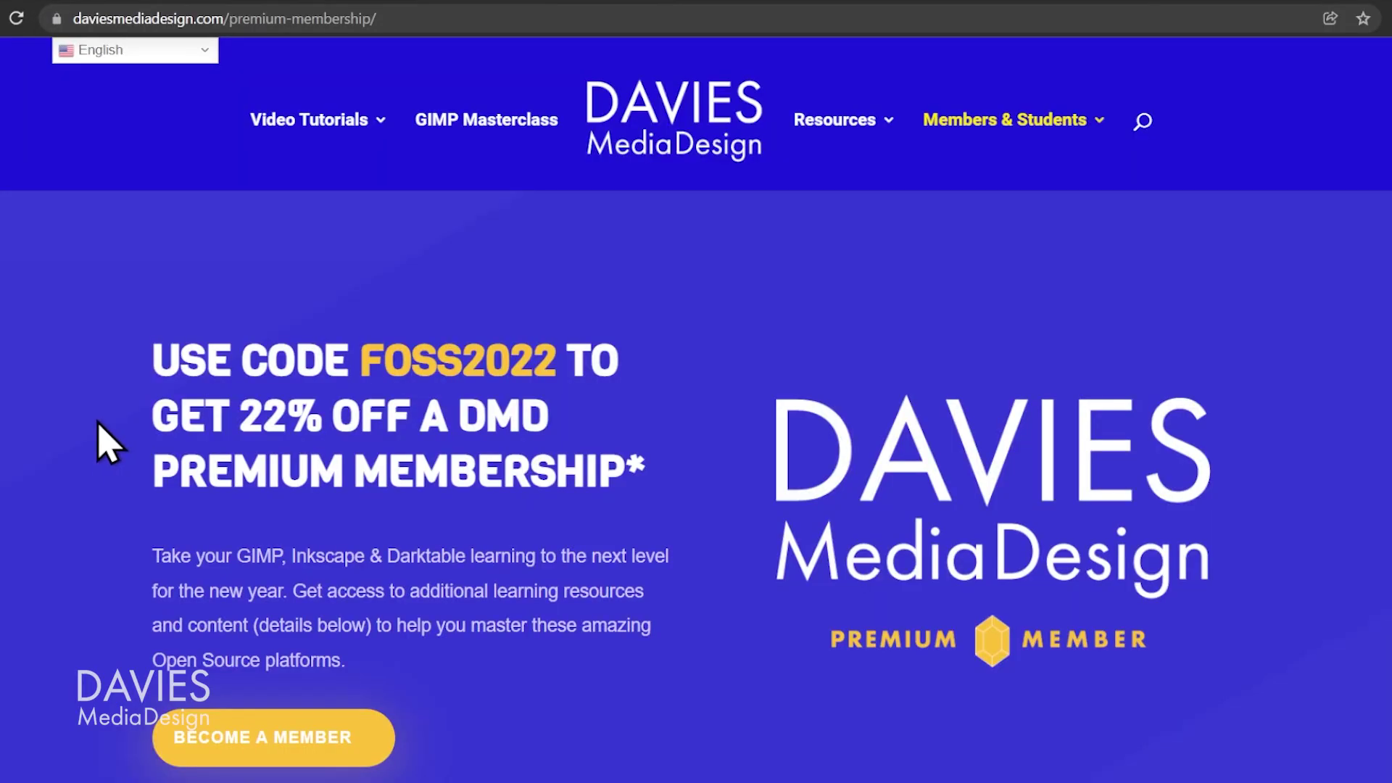
Step: Scroll down through the Davies Media Design premium membership offer page
{"action": "scroll", "coordinate": [99, 432], "scroll_direction": "down", "scroll_amount": 1}
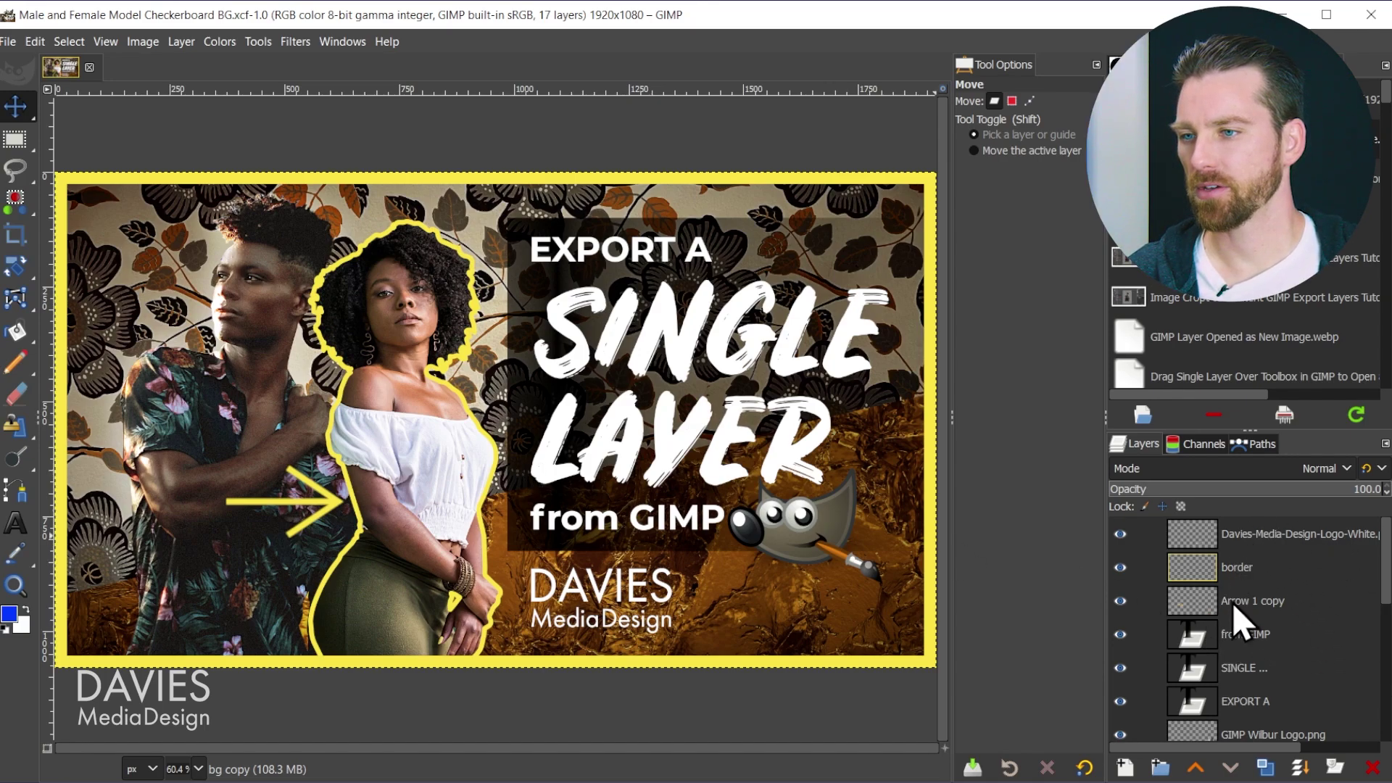
Step: Scroll the Layers panel down and select the 'photo of woman' layer
{"action": "left_click_drag", "start_coordinate": [1385, 566], "coordinate": [1379, 671]}
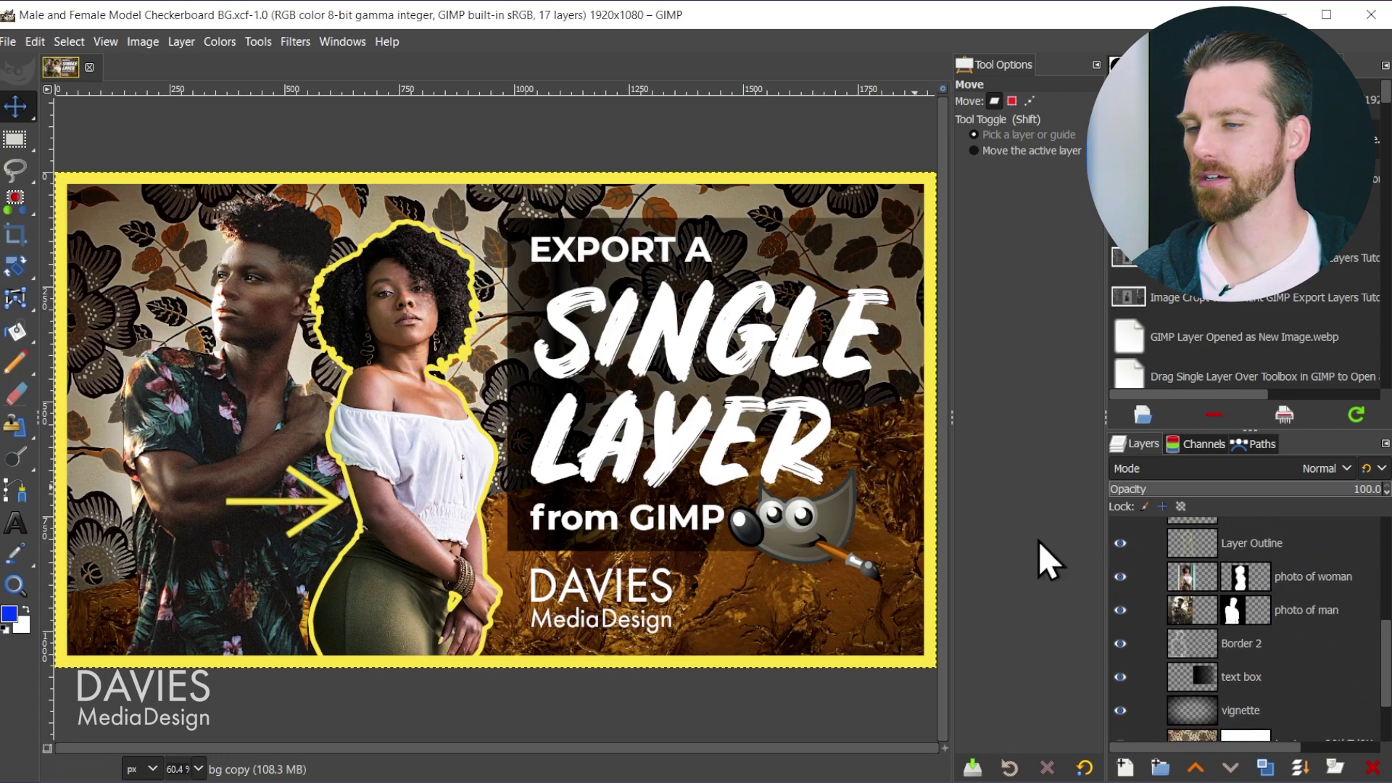
{"action": "left_click", "coordinate": [1189, 576]}
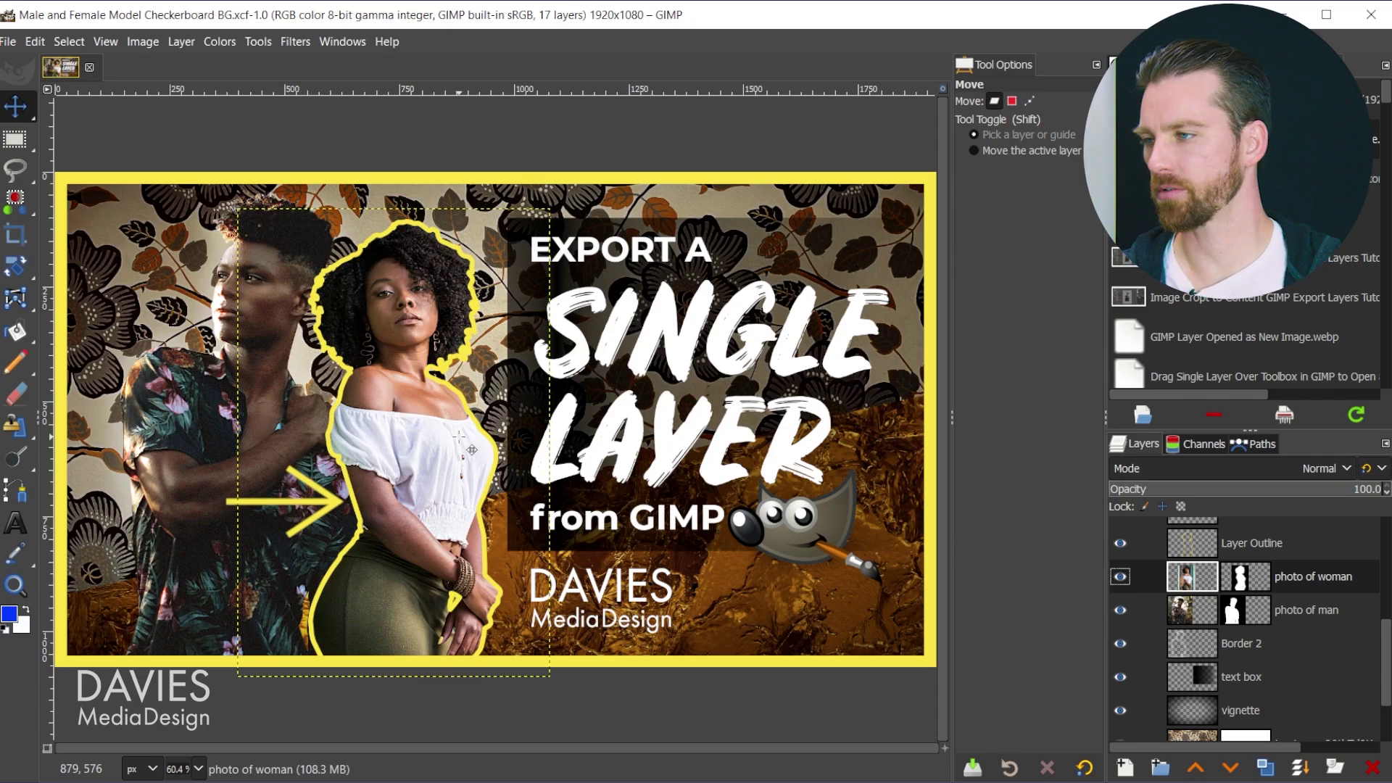
Step: Hide every layer except 'photo of woman', leaving her alone on the transparent canvas
{"action": "left_click", "coordinate": [1120, 576]}
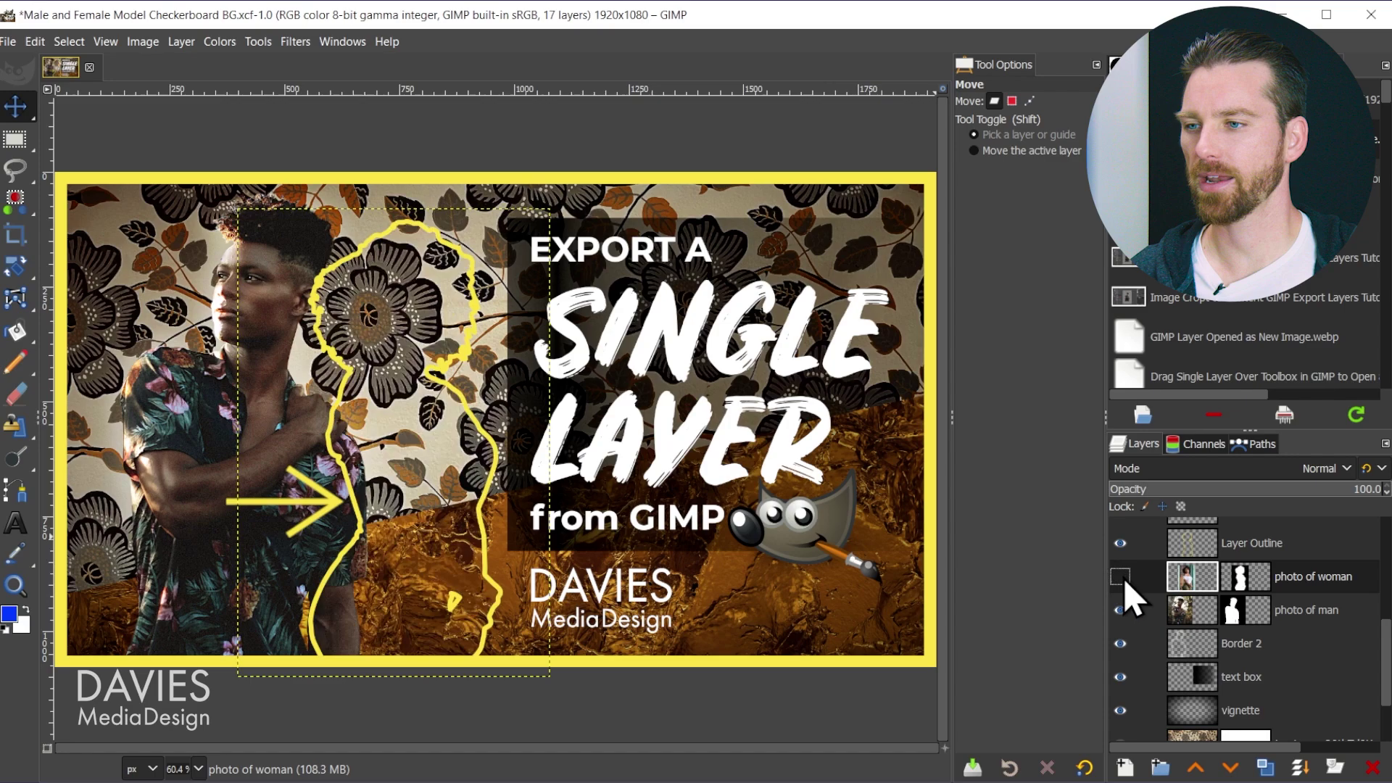
{"action": "left_click", "coordinate": [1120, 576]}
{"action": "left_click", "coordinate": [1121, 577]}
{"action": "left_click", "coordinate": [1120, 576]}
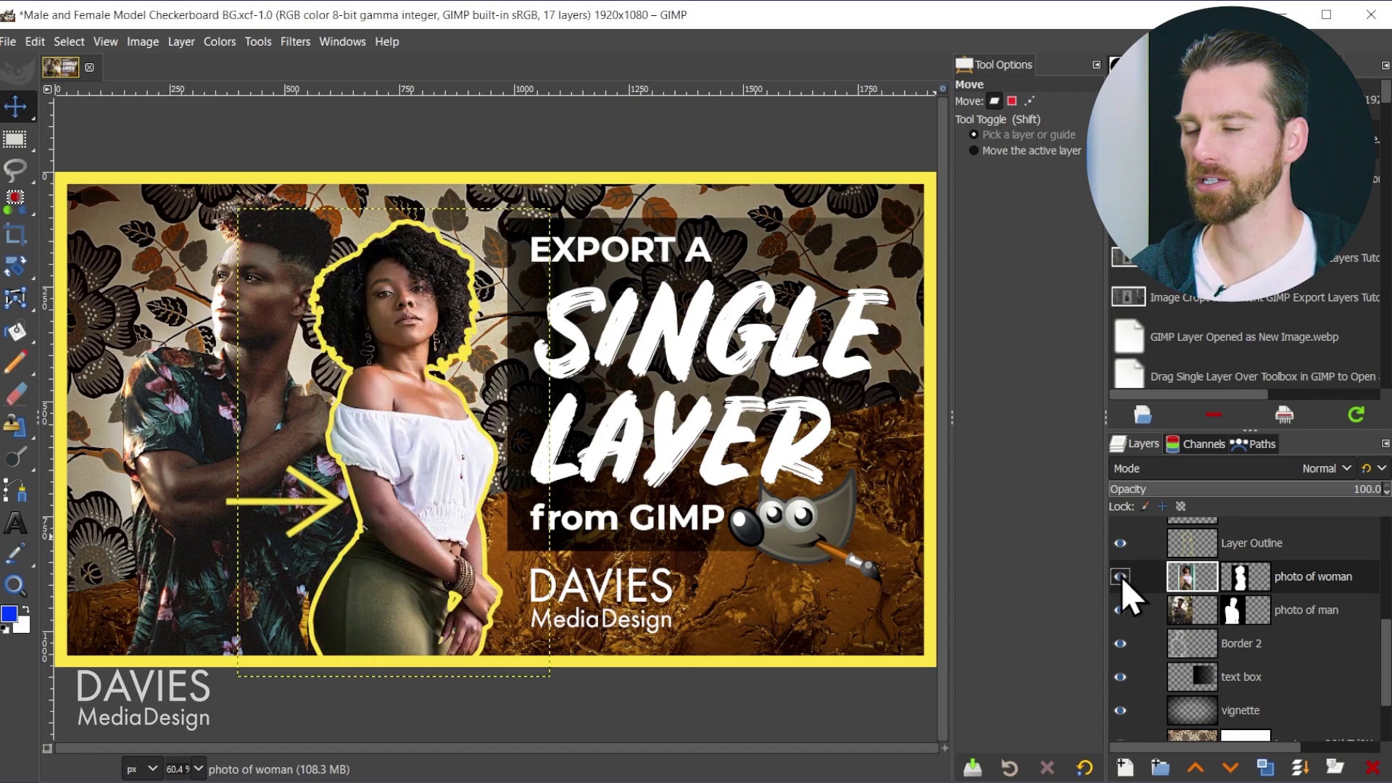
{"action": "left_click", "coordinate": [1120, 576], "text": "shift"}
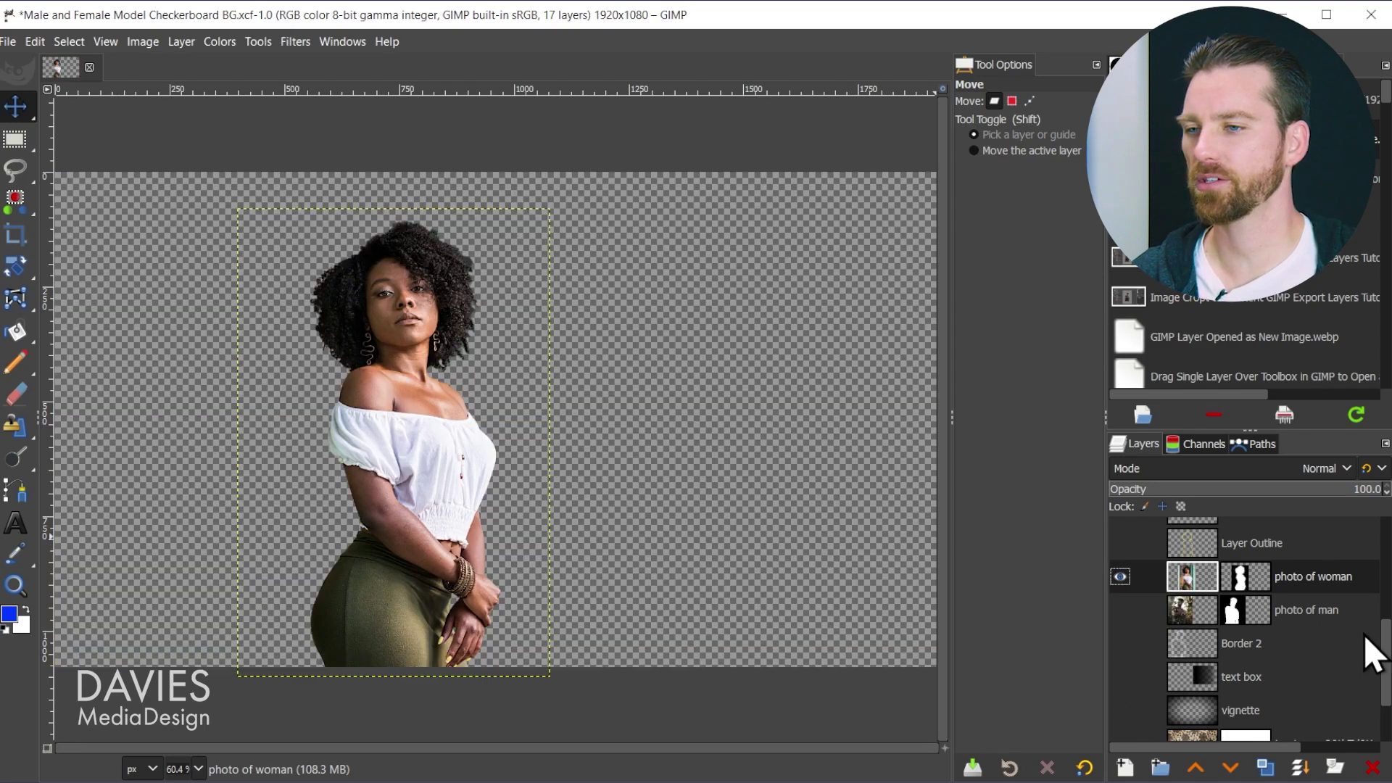
{"action": "scroll", "coordinate": [1378, 667], "scroll_direction": "down", "scroll_amount": 3}
{"action": "scroll", "coordinate": [1385, 696], "scroll_direction": "down", "scroll_amount": 1}
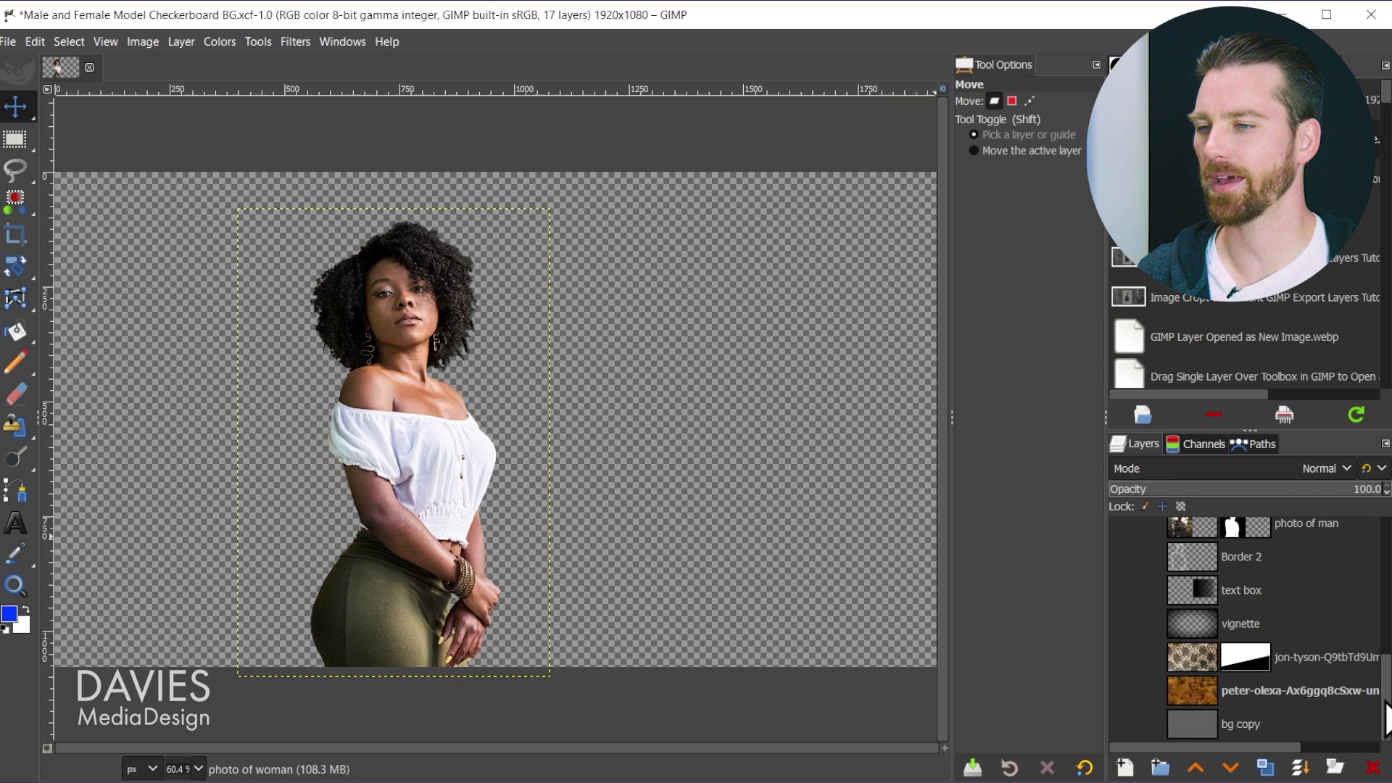
{"action": "left_click_drag", "start_coordinate": [1386, 718], "coordinate": [1386, 660]}
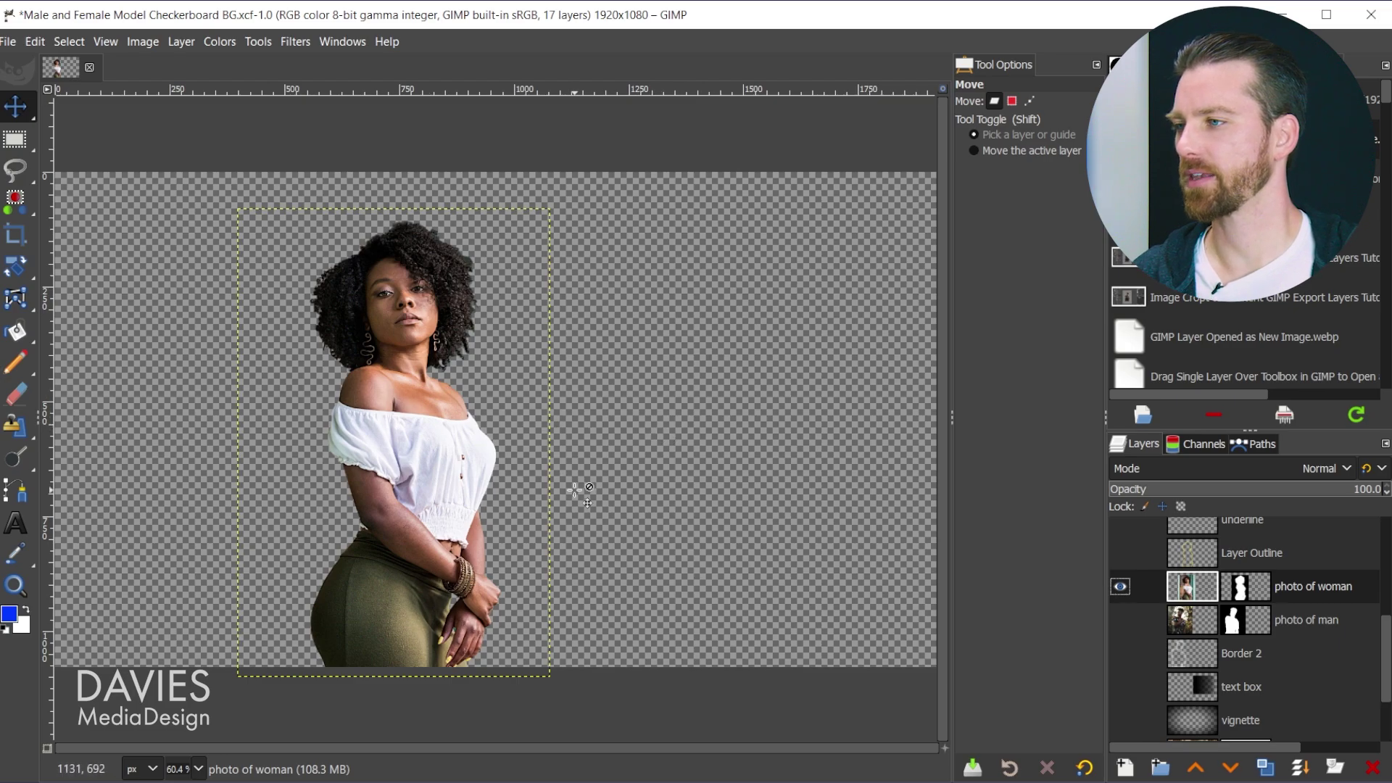
Step: Bring up the Export As dialog and look through the available file types
{"action": "left_click", "coordinate": [9, 44]}
{"action": "left_click", "coordinate": [46, 333]}
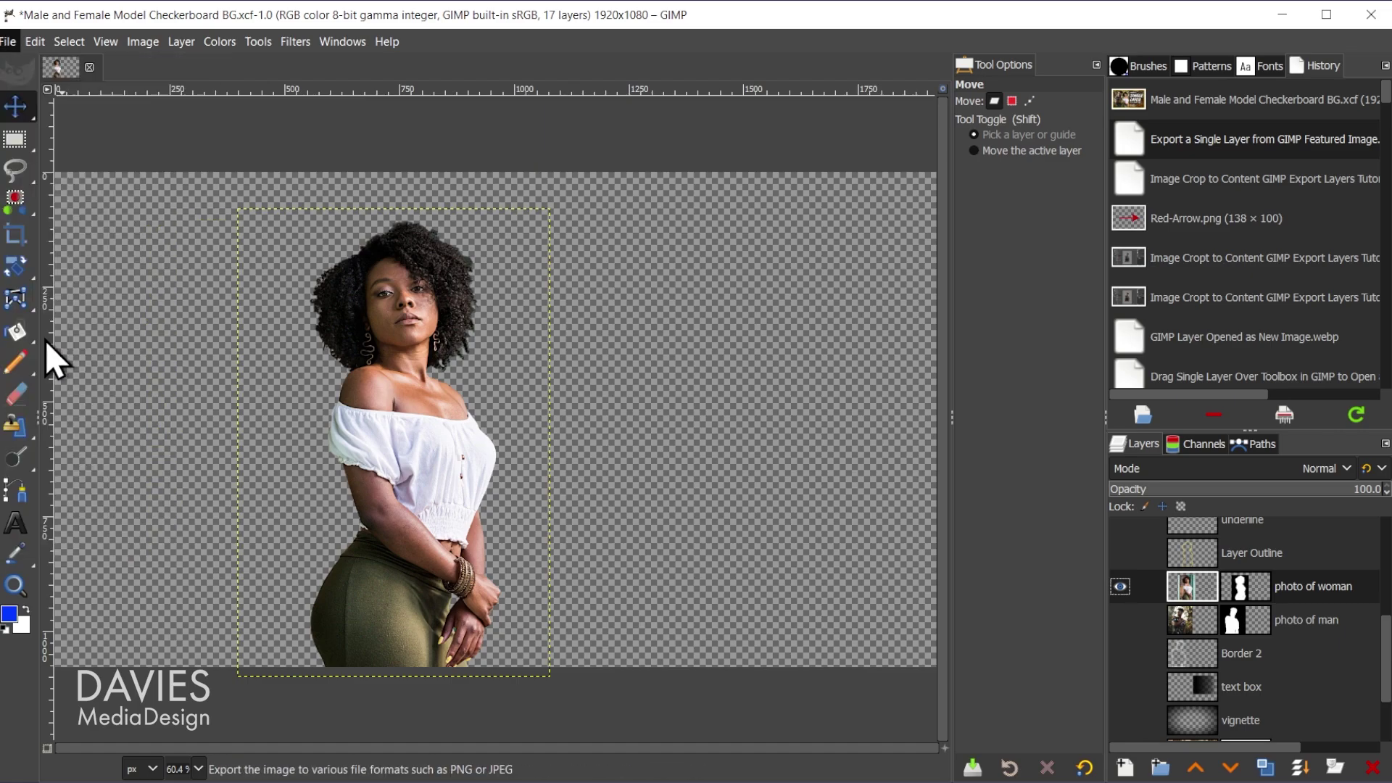
{"action": "left_click_drag", "start_coordinate": [455, 65], "coordinate": [754, 71]}
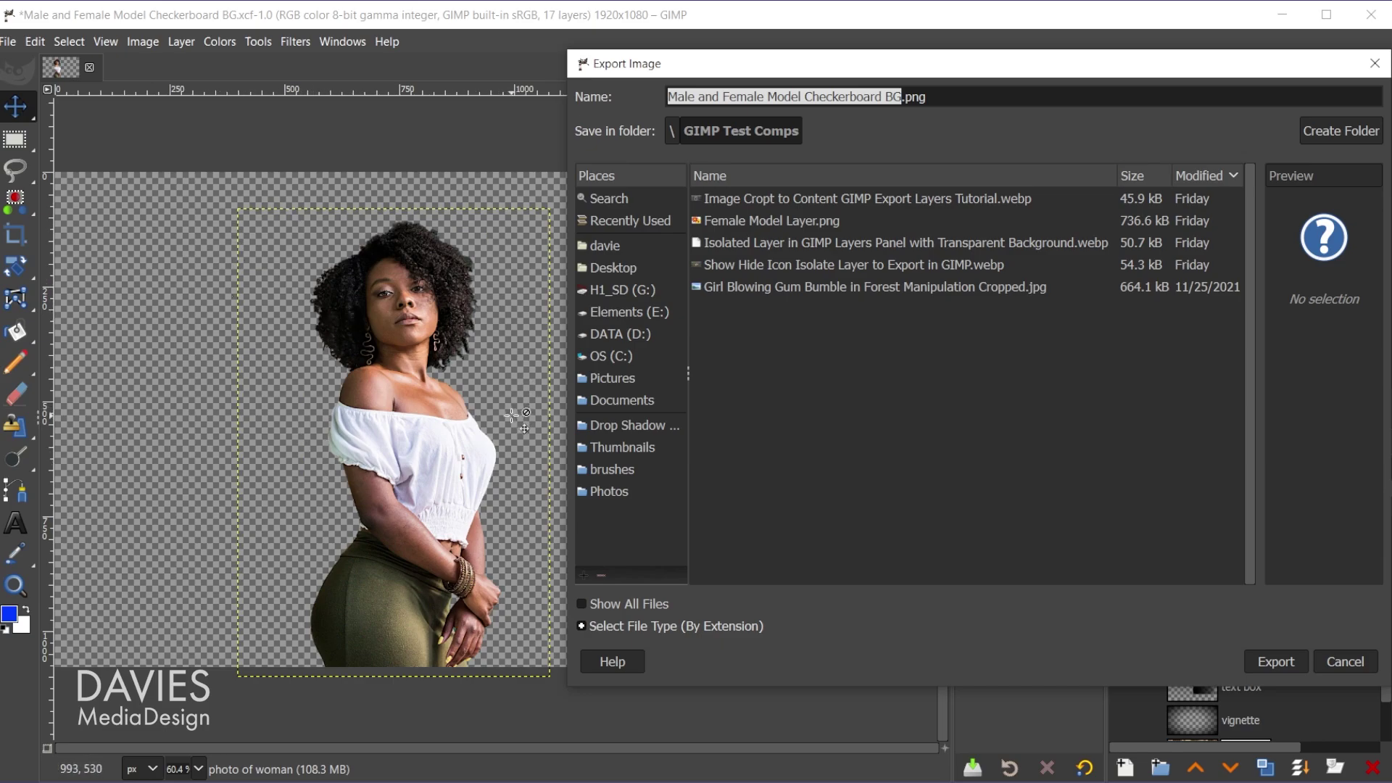
{"action": "left_click", "coordinate": [906, 96]}
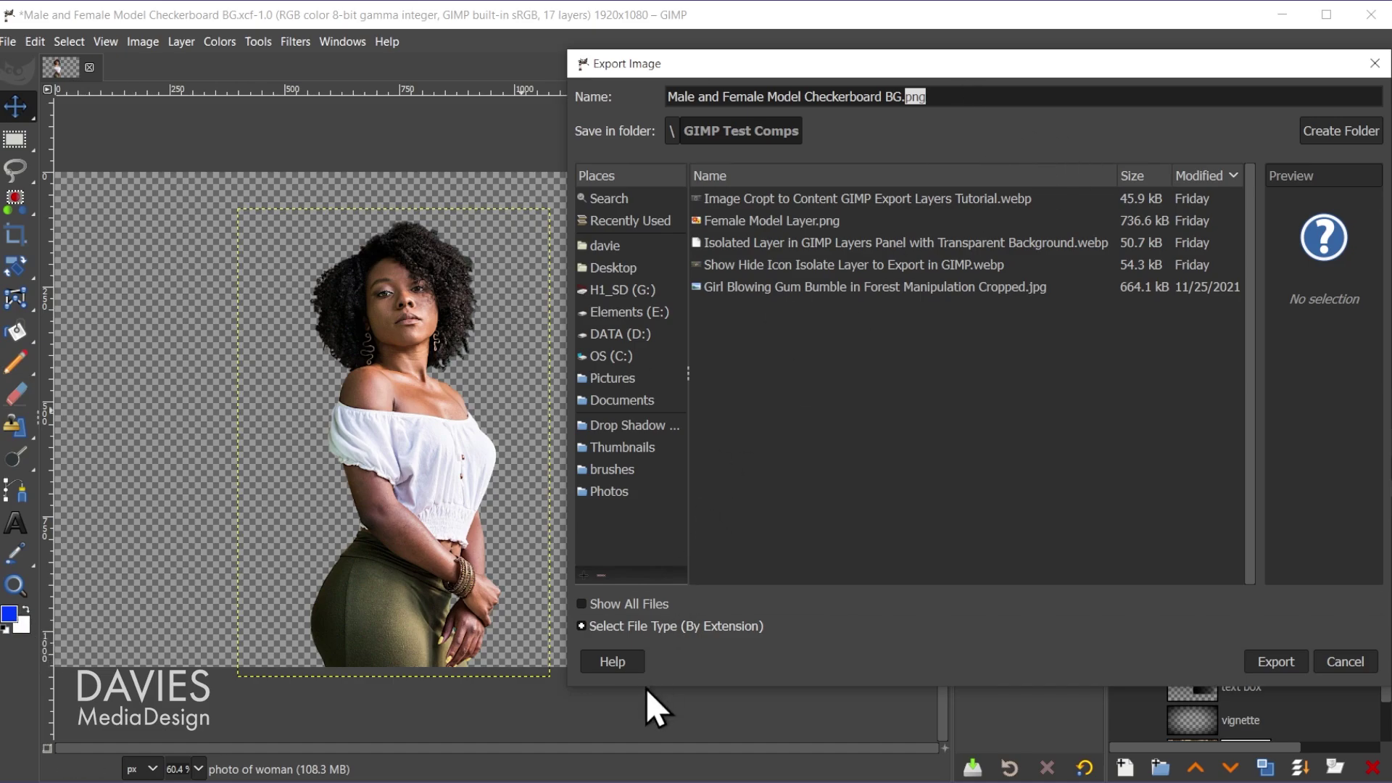
{"action": "left_click", "coordinate": [696, 626]}
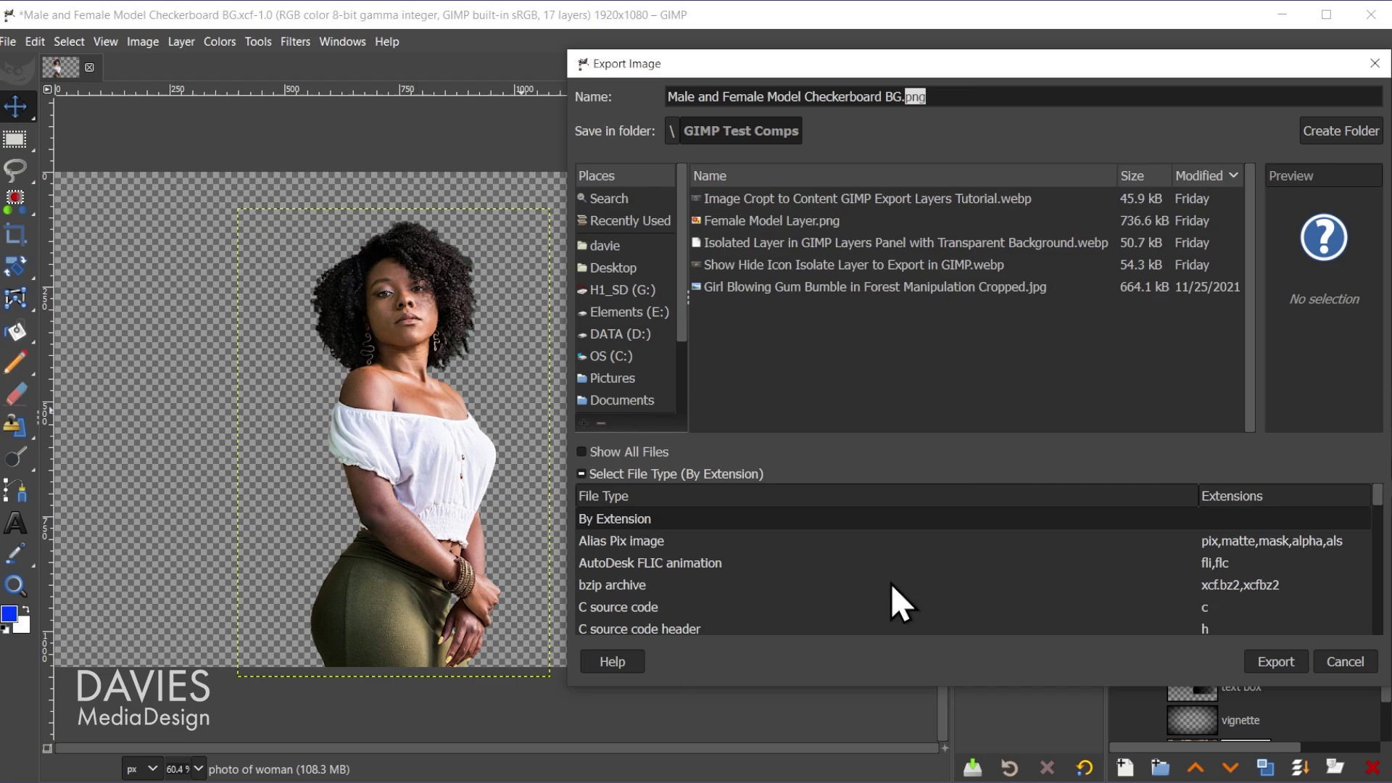
{"action": "scroll", "coordinate": [907, 566], "scroll_direction": "down", "scroll_amount": 10}
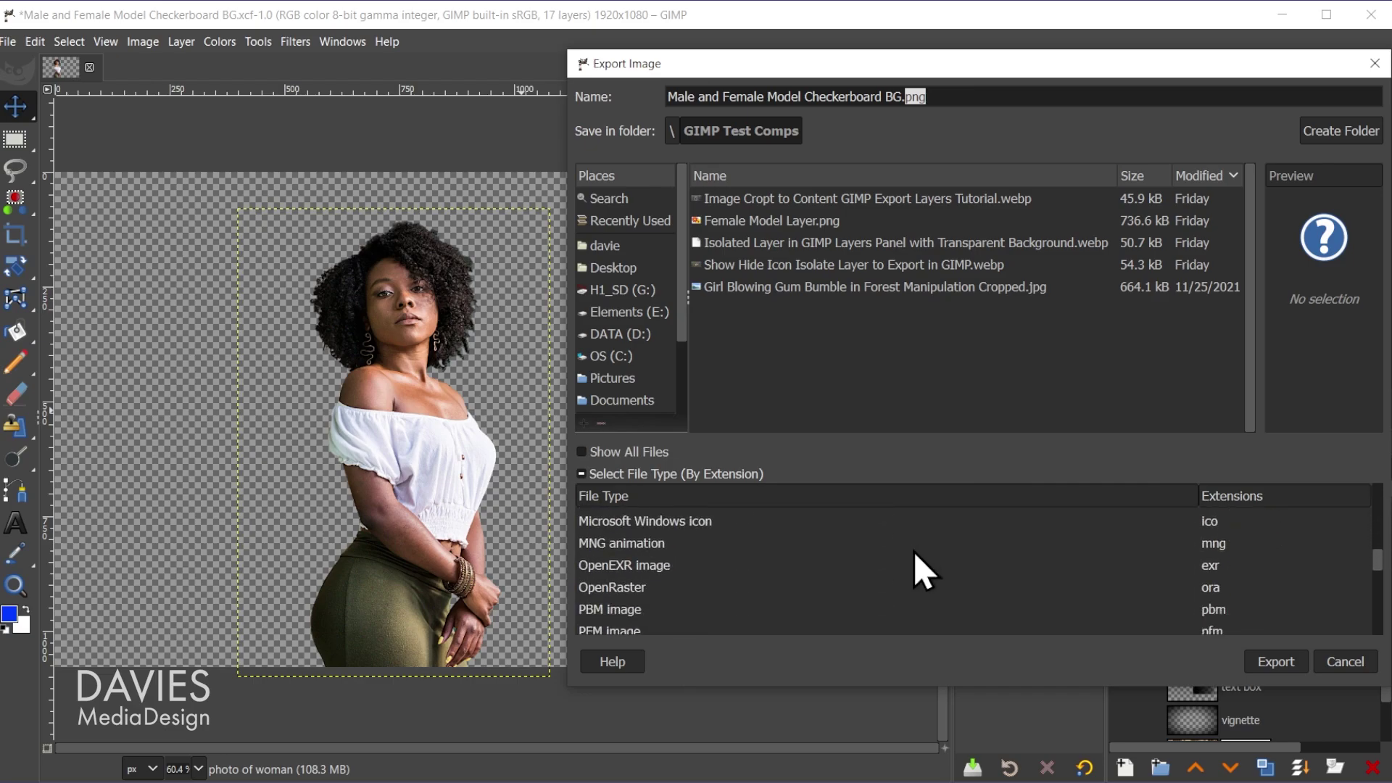
{"action": "scroll", "coordinate": [913, 553], "scroll_direction": "down", "scroll_amount": 3}
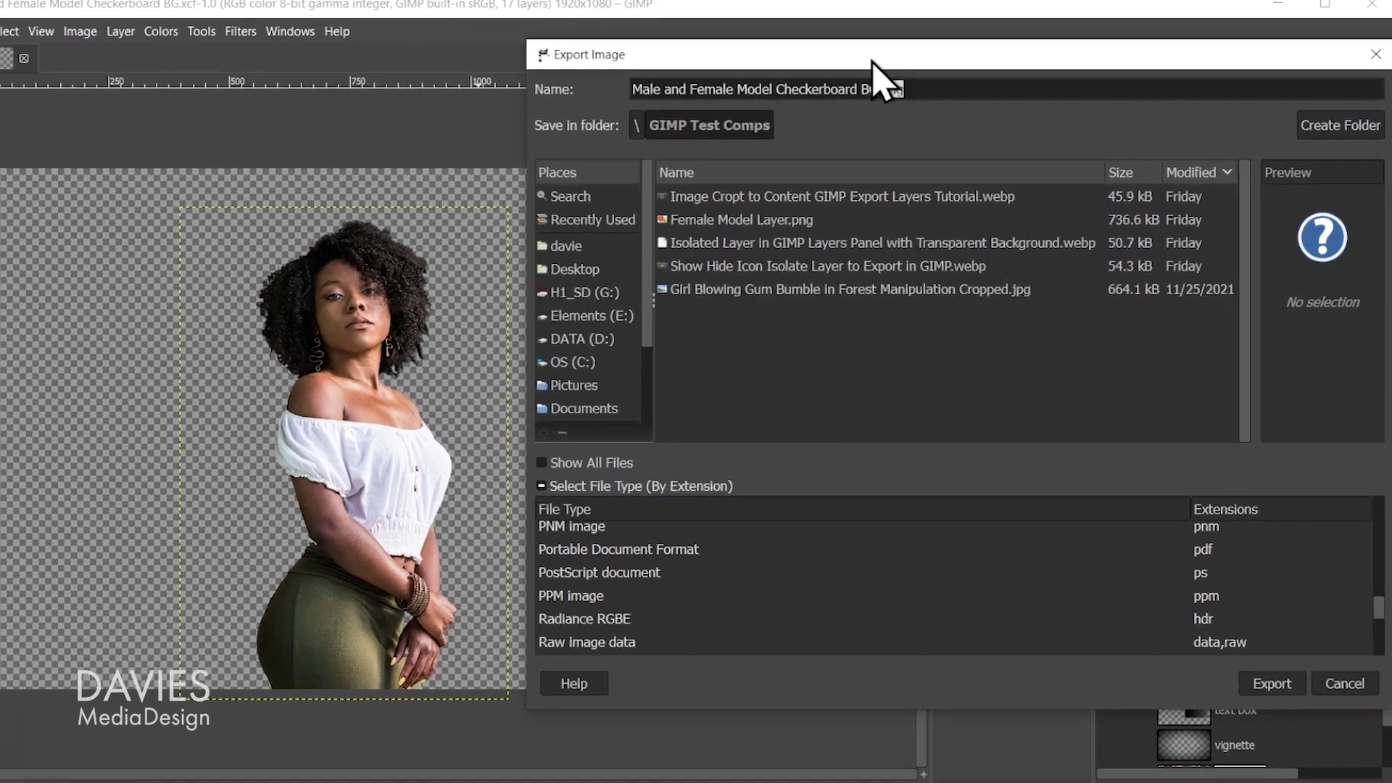
Step: Rename the file to 'isolated female model.png' and export it with default PNG settings
{"action": "left_click", "coordinate": [876, 97]}
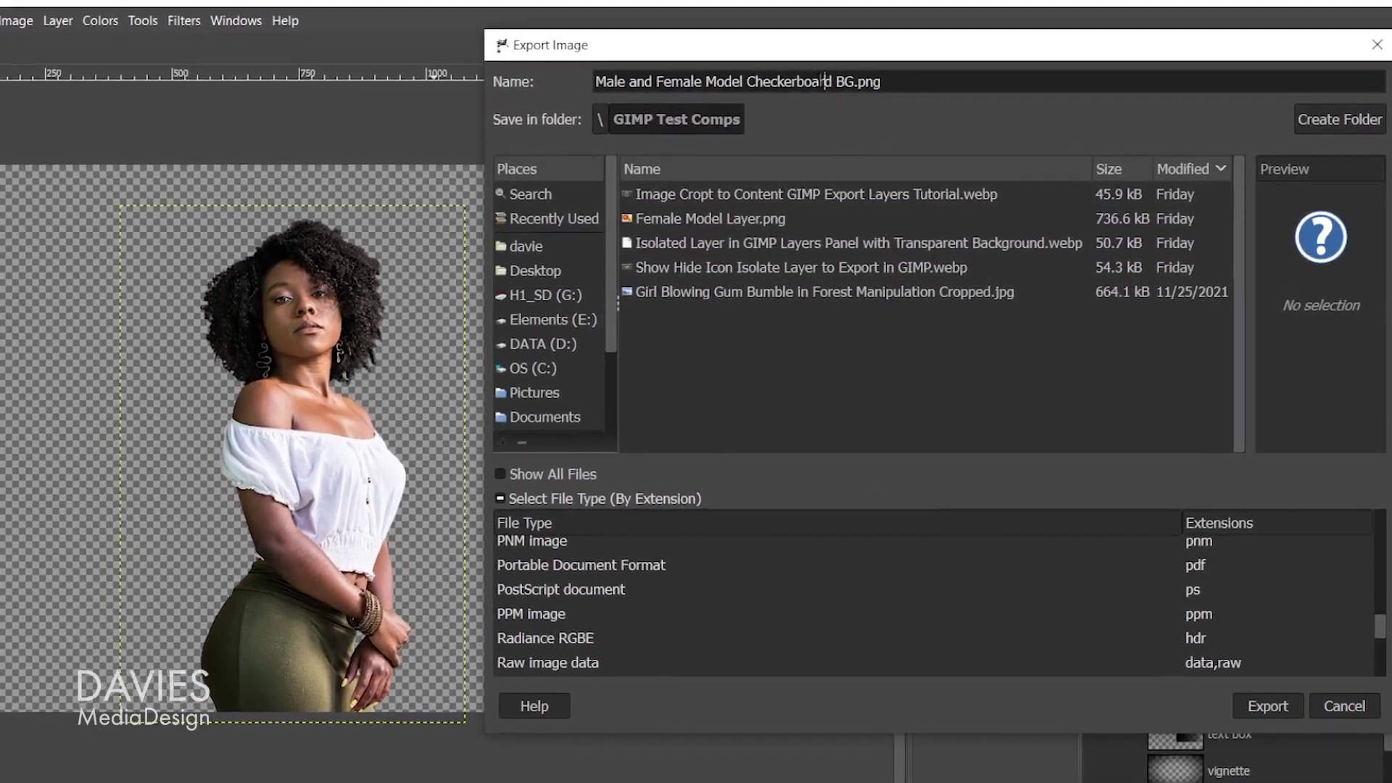
{"action": "left_click_drag", "start_coordinate": [856, 81], "coordinate": [665, 70]}
{"action": "key", "text": "BackSpace"}
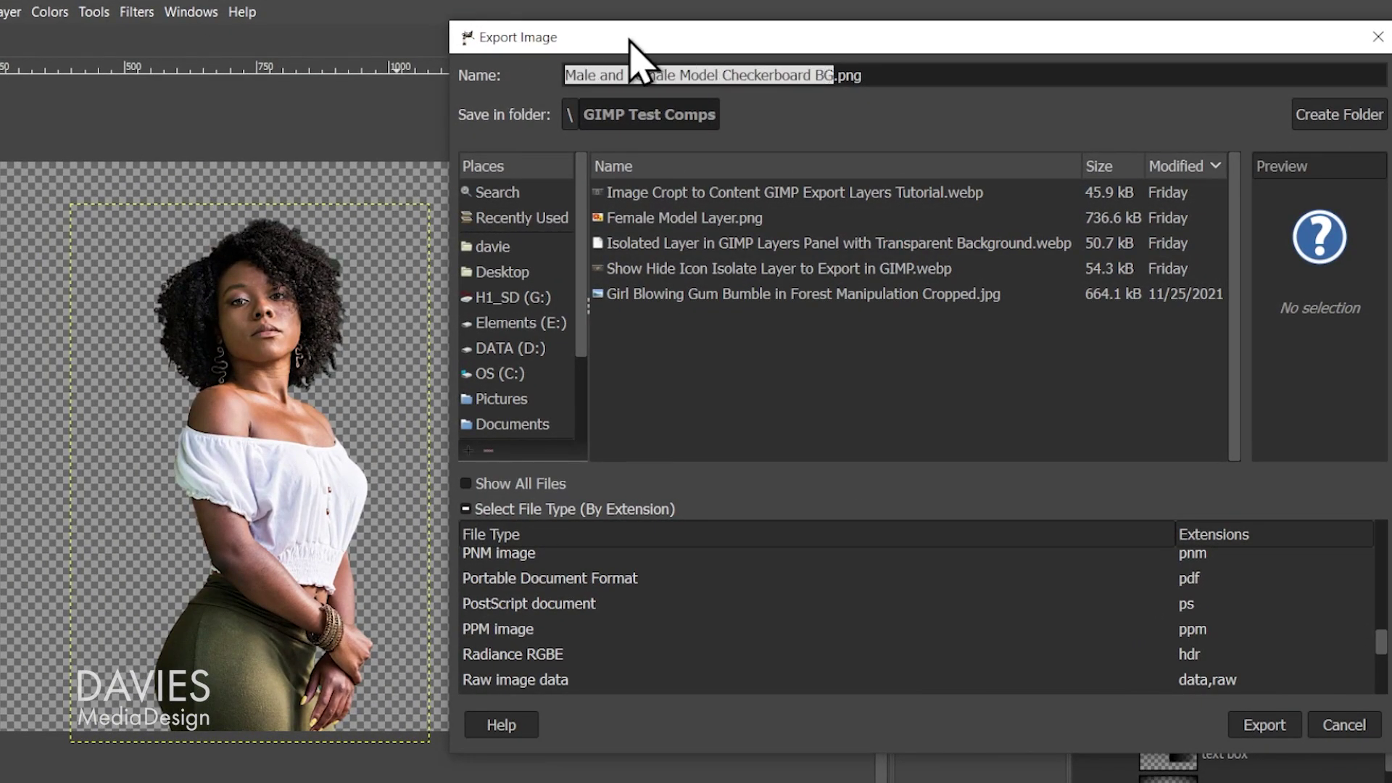
{"action": "type", "text": "i"}
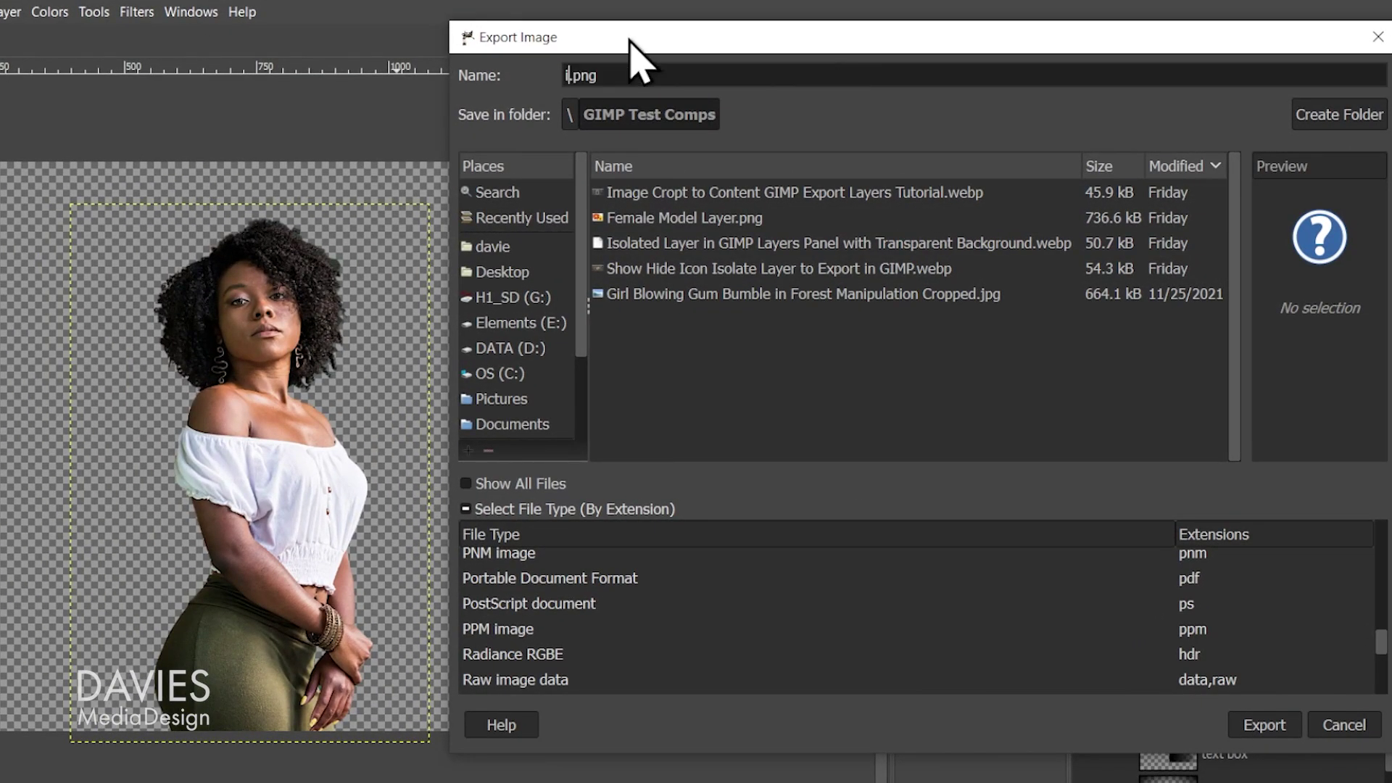
{"action": "type", "text": "solated "}
{"action": "type", "text": "female"}
{"action": "type", "text": " model"}
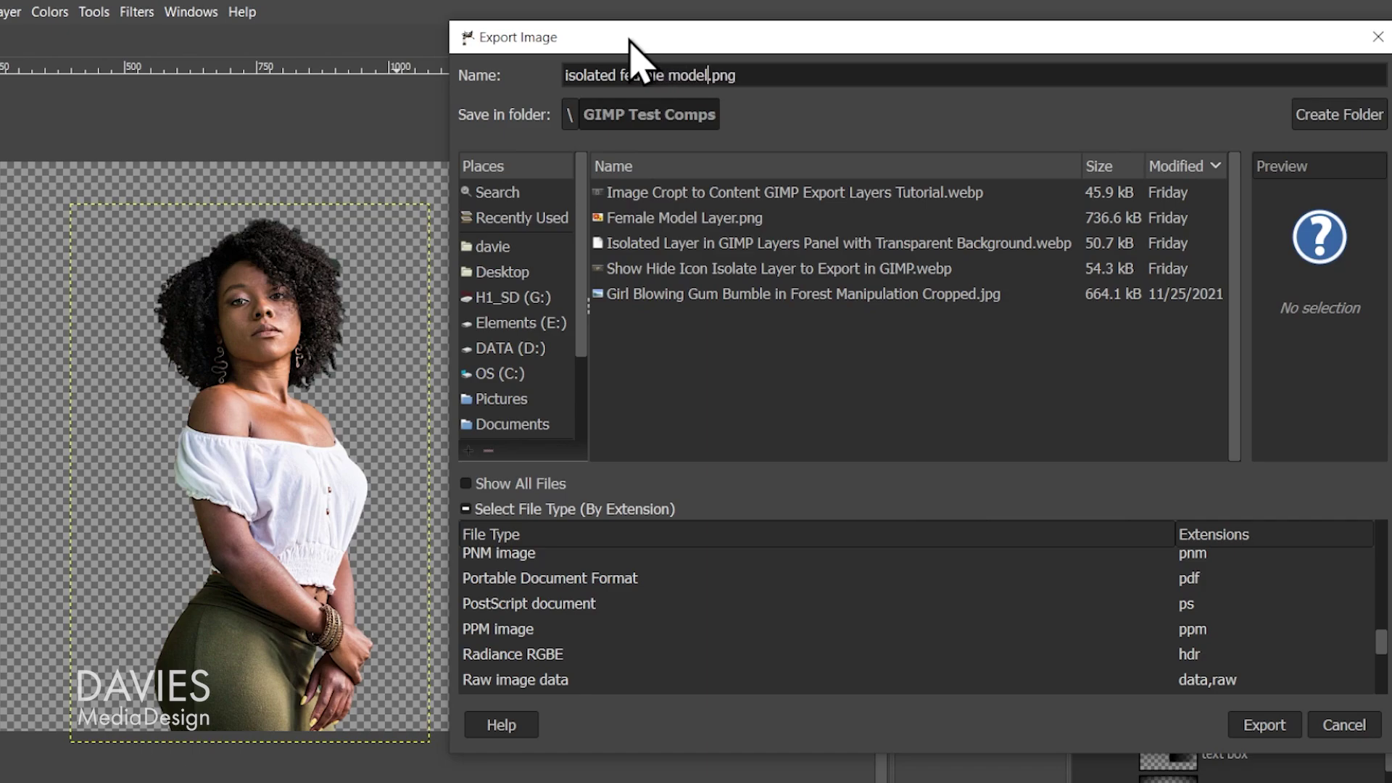
{"action": "left_click_drag", "start_coordinate": [627, 75], "coordinate": [638, 74]}
{"action": "type", "text": "ma"}
{"action": "key", "text": "Delete"}
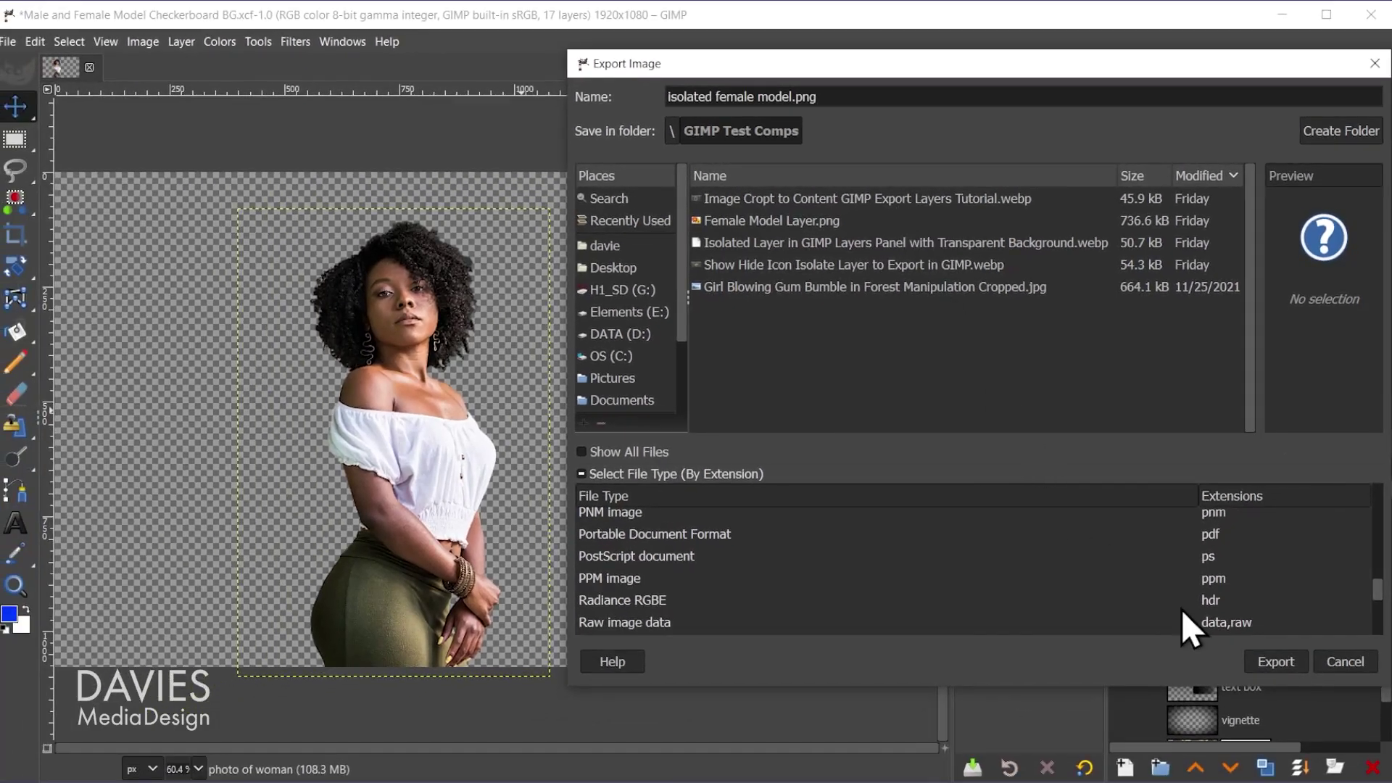
{"action": "left_click", "coordinate": [1281, 663]}
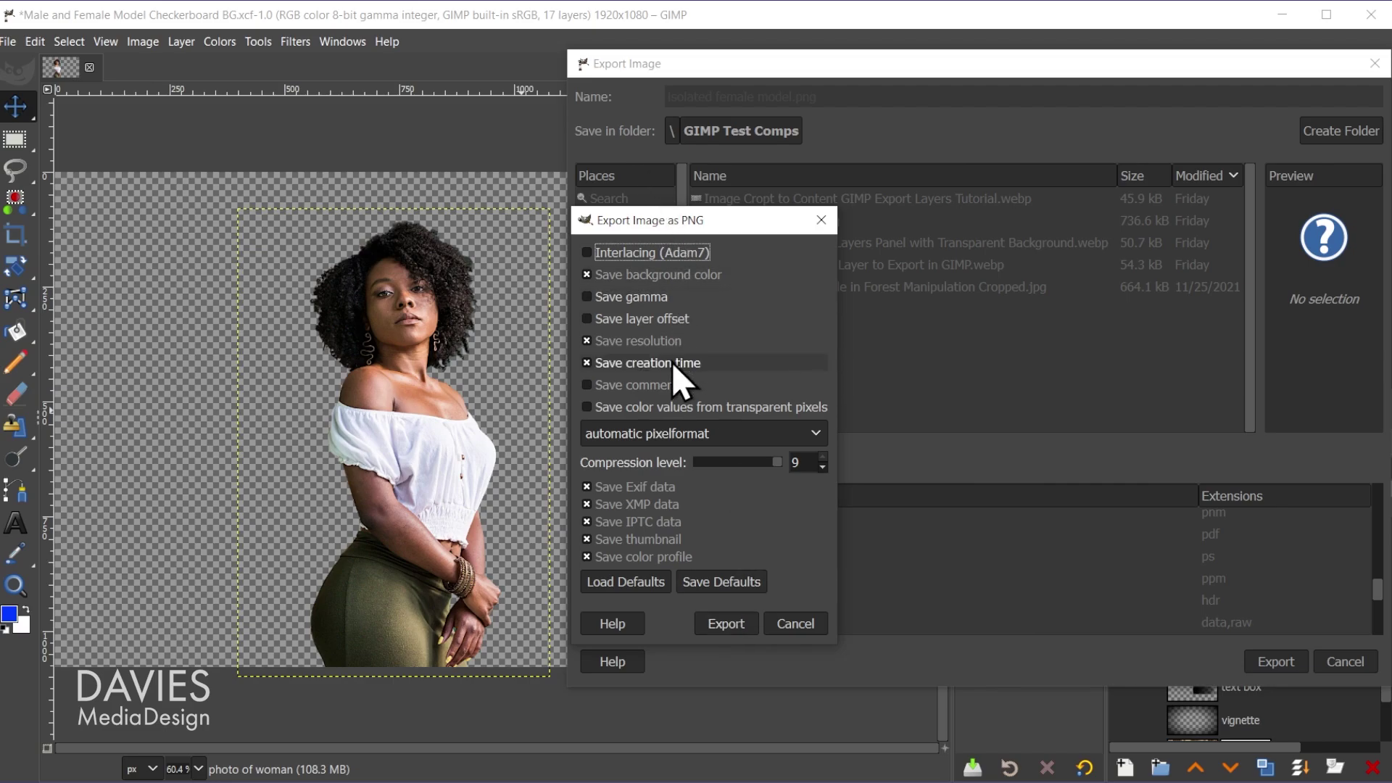
{"action": "left_click", "coordinate": [731, 626]}
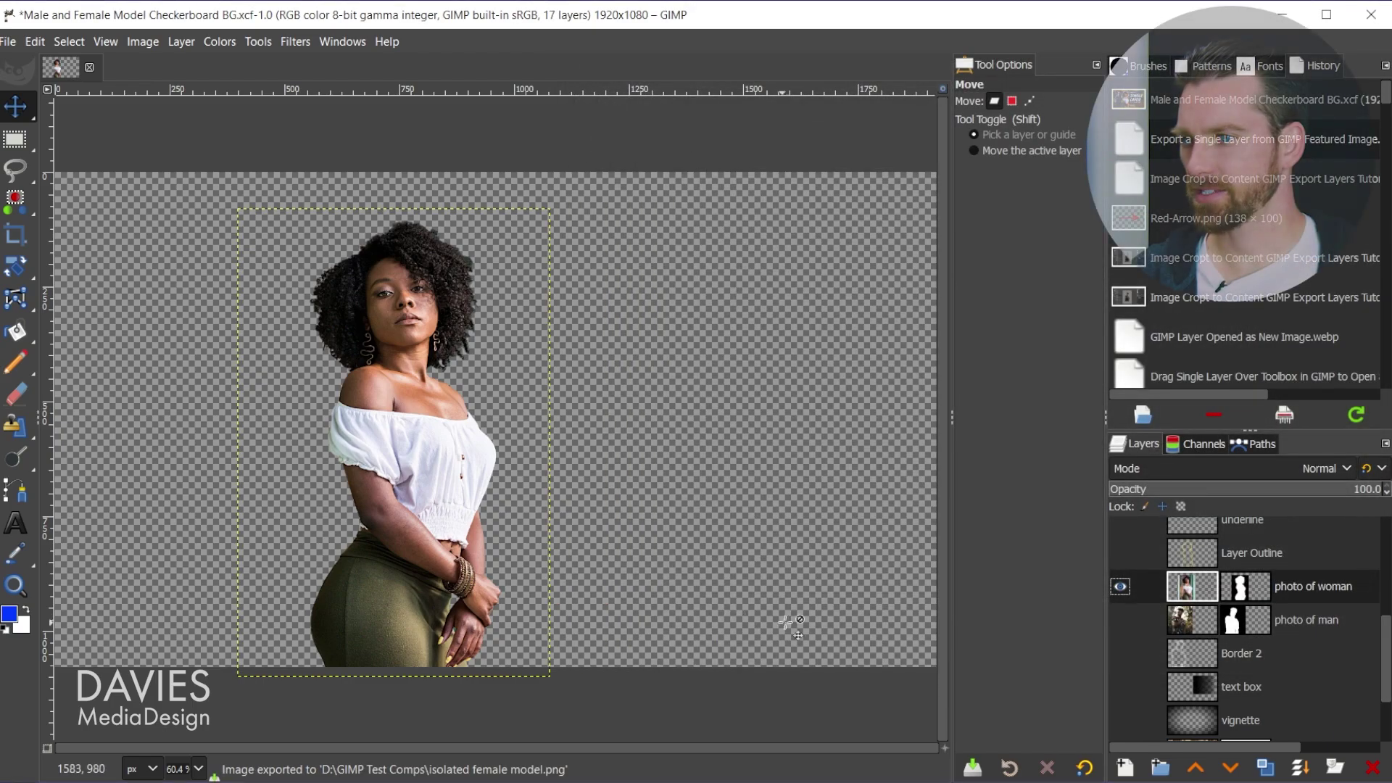
Step: Show all layers again, then drag the 'photo of man' layer onto the toolbox as a new image
{"action": "left_click", "coordinate": [1120, 586], "text": "shift"}
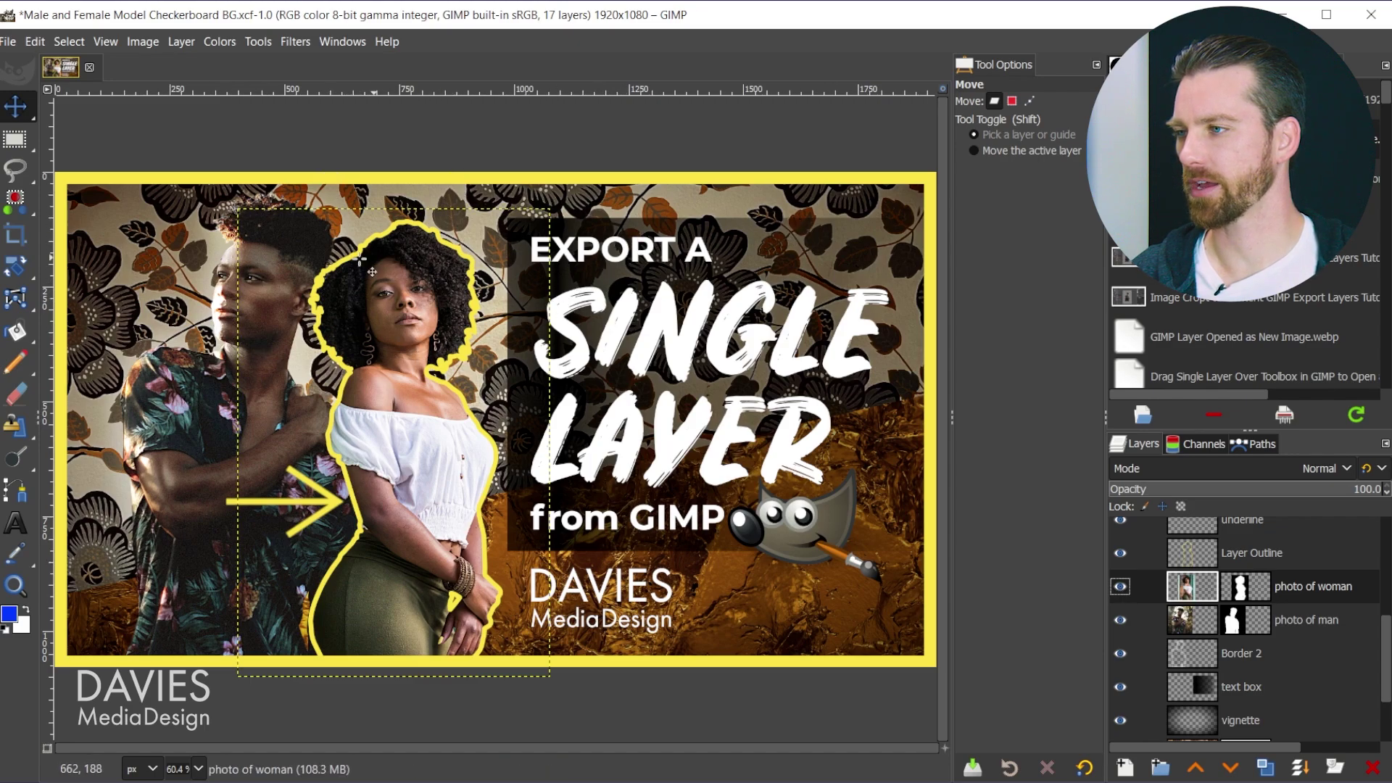
{"action": "left_click", "coordinate": [1189, 622]}
{"action": "left_click", "coordinate": [1120, 620]}
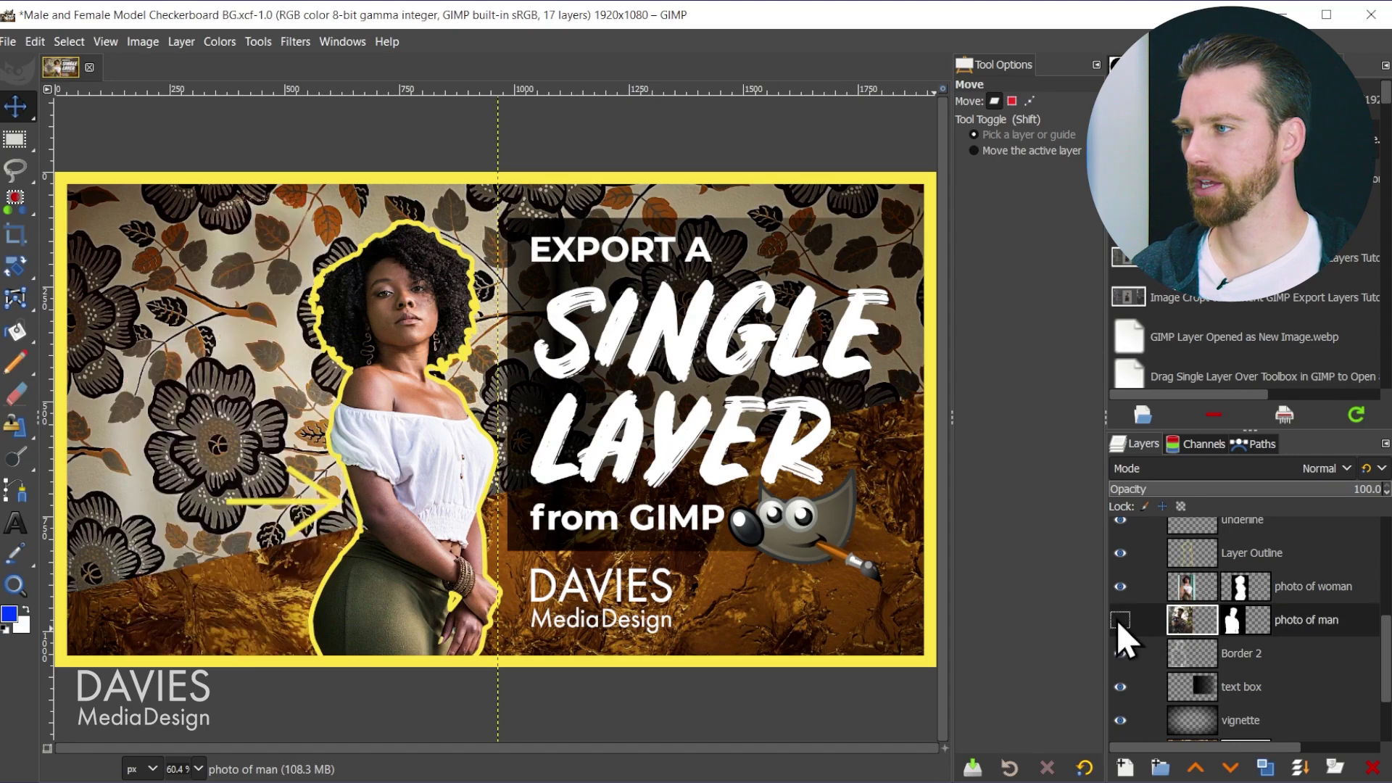
{"action": "left_click", "coordinate": [1120, 620]}
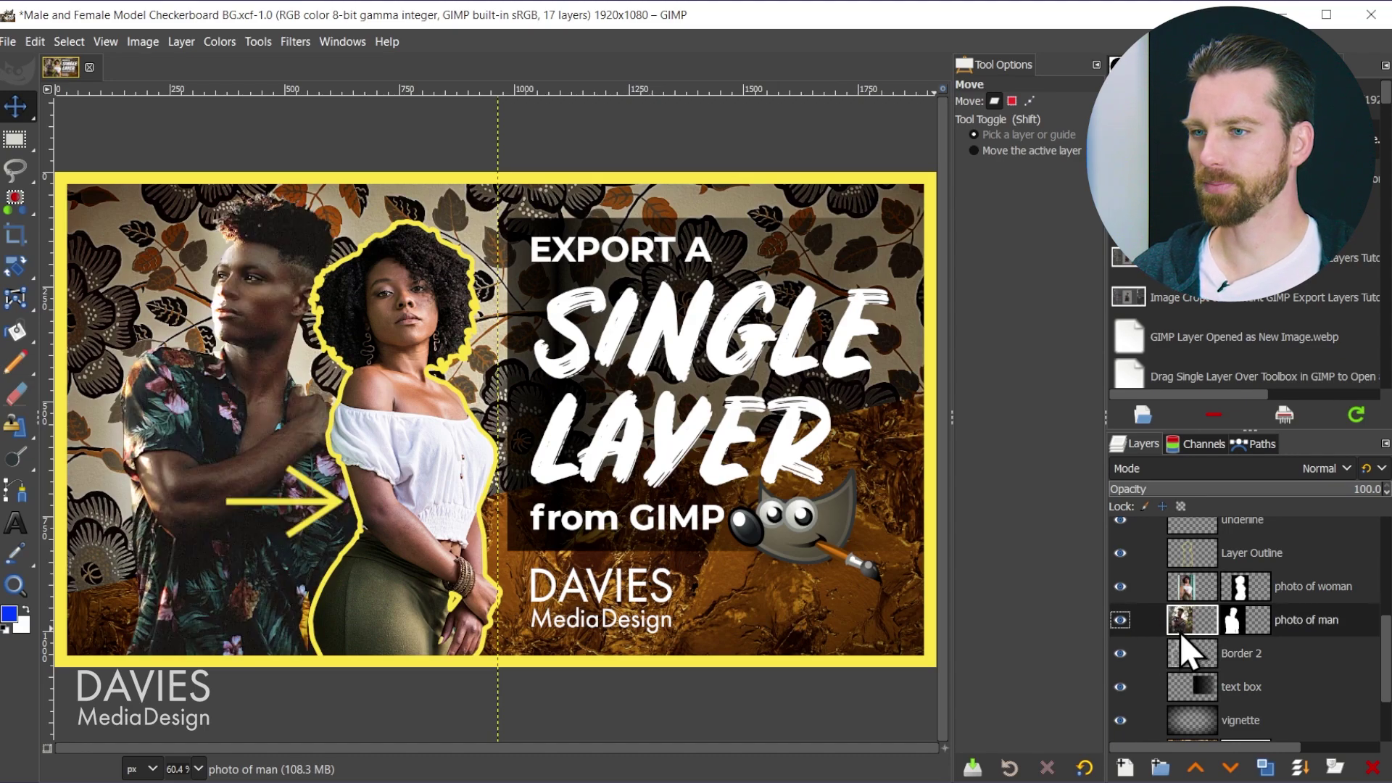
{"action": "left_click_drag", "start_coordinate": [1189, 619], "coordinate": [17, 76]}
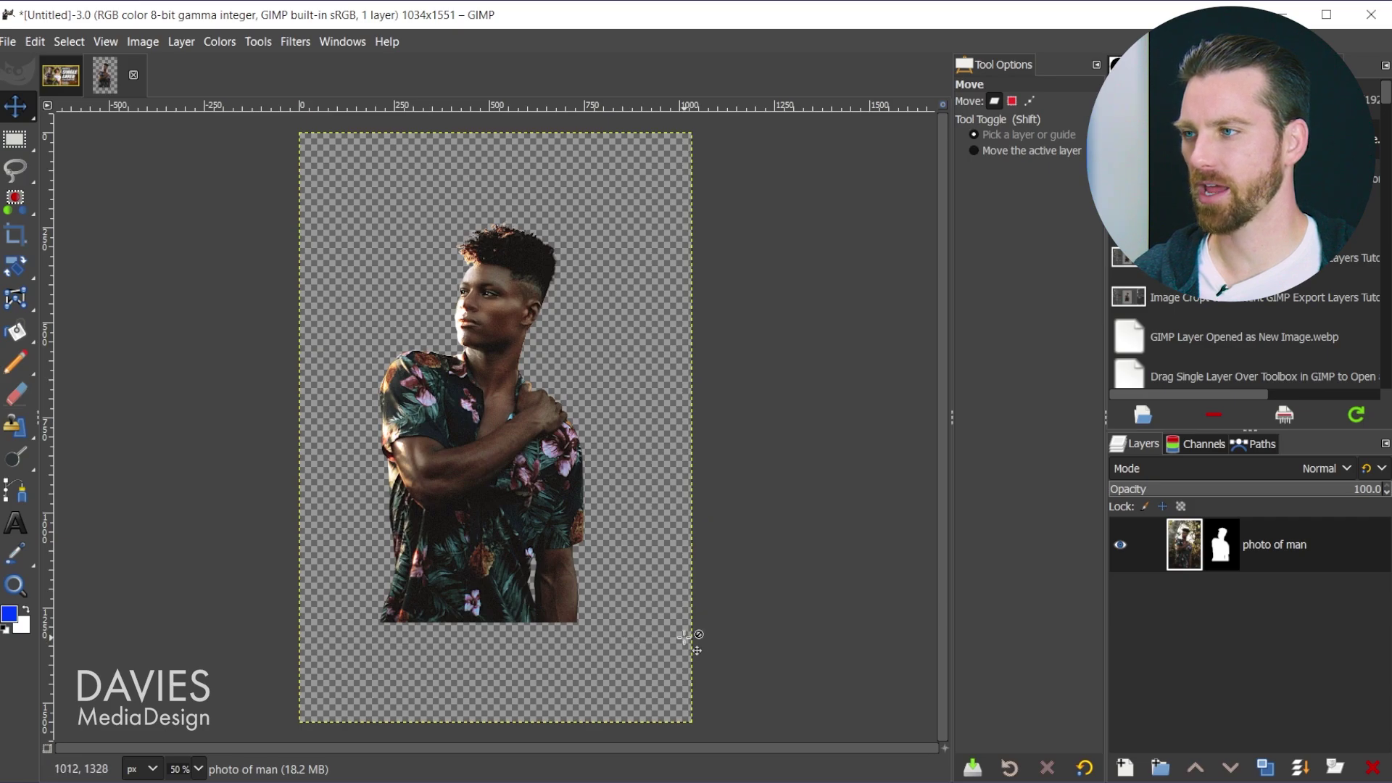
Step: Disable and re-enable the 'photo of man' layer mask to confirm the background stays transparent
{"action": "left_click", "coordinate": [1222, 555]}
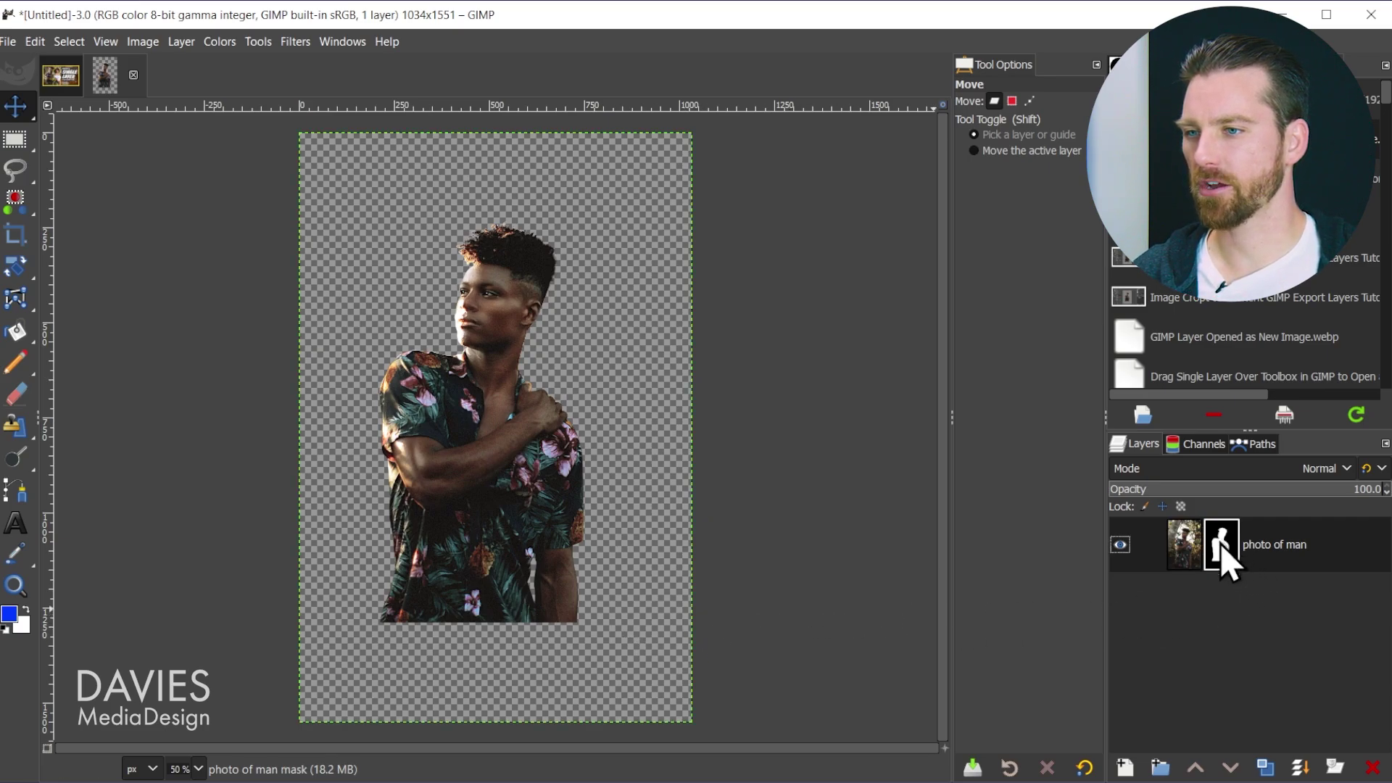
{"action": "left_click", "coordinate": [1185, 551]}
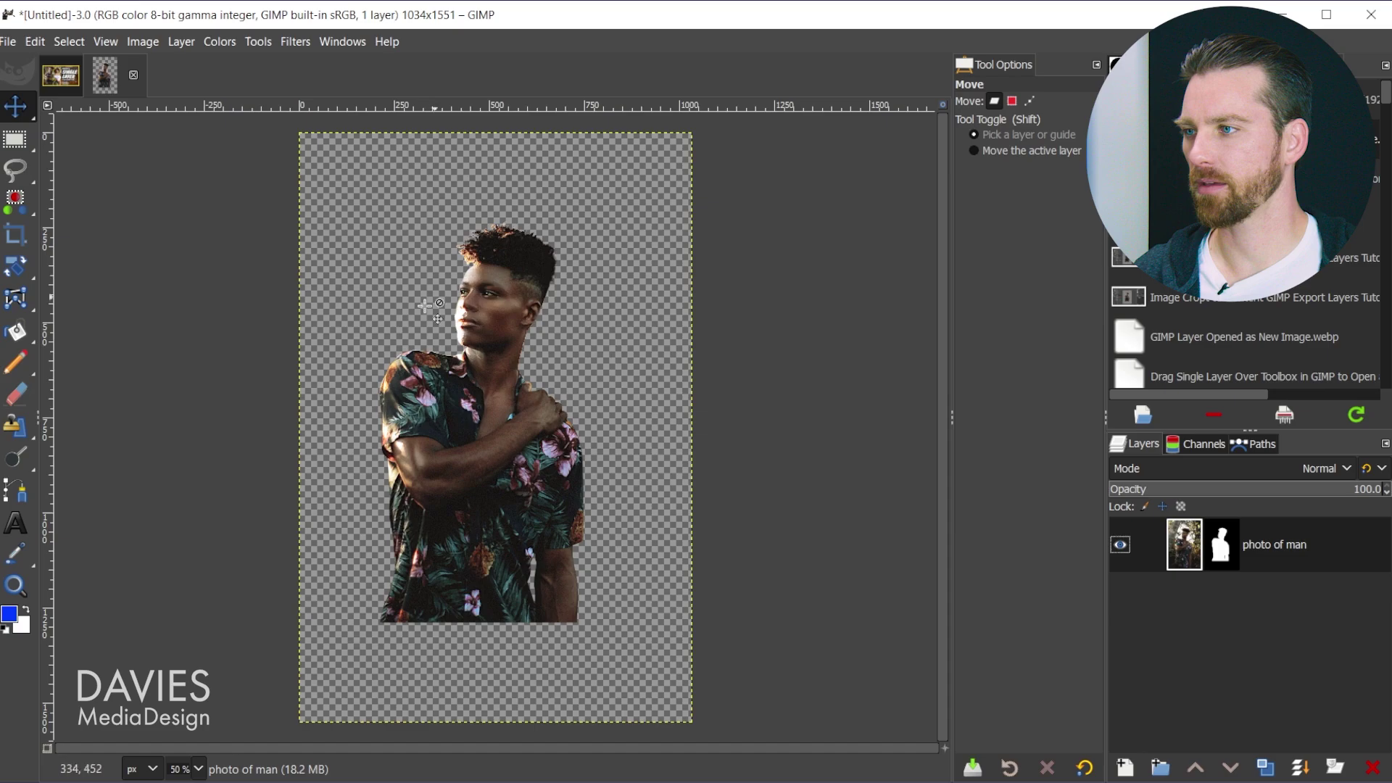
{"action": "left_click", "coordinate": [1220, 554]}
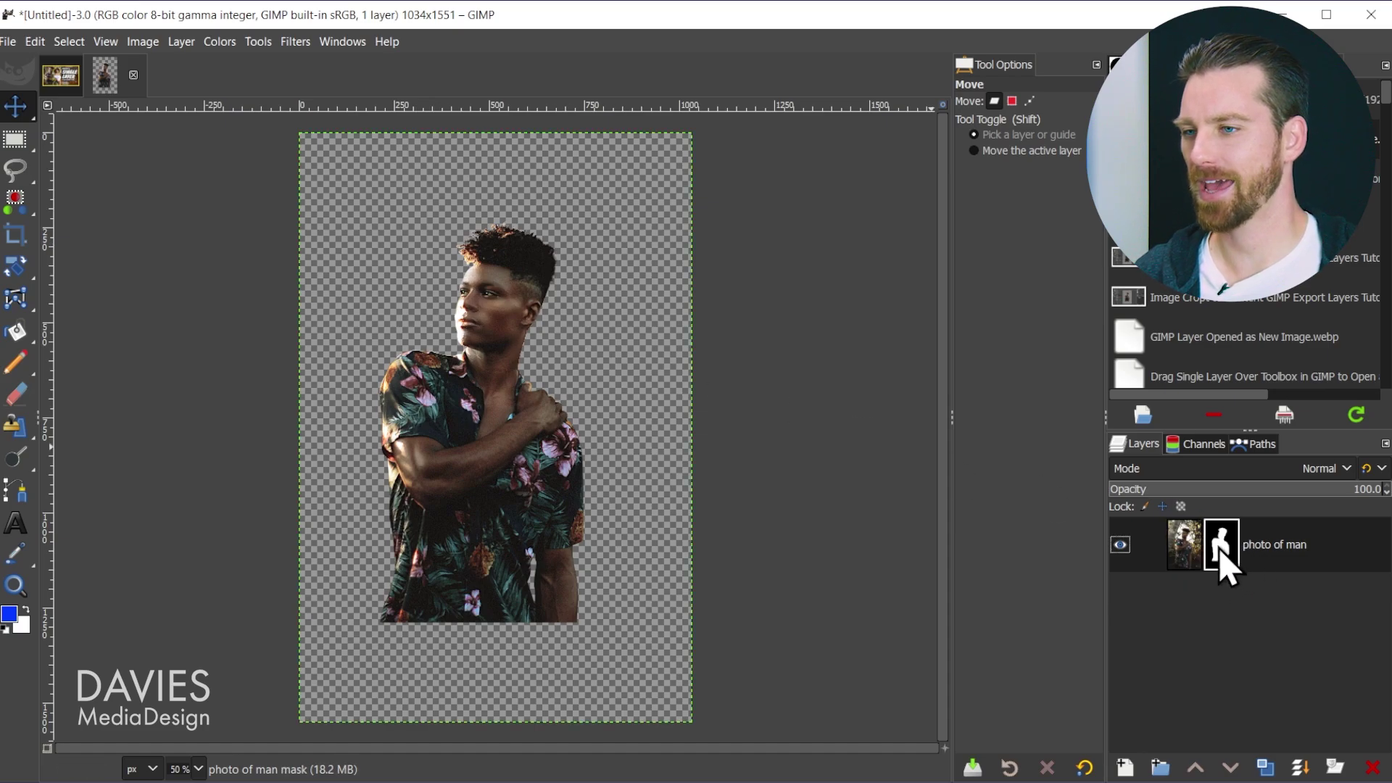
{"action": "left_click", "coordinate": [1225, 551], "text": "ctrl"}
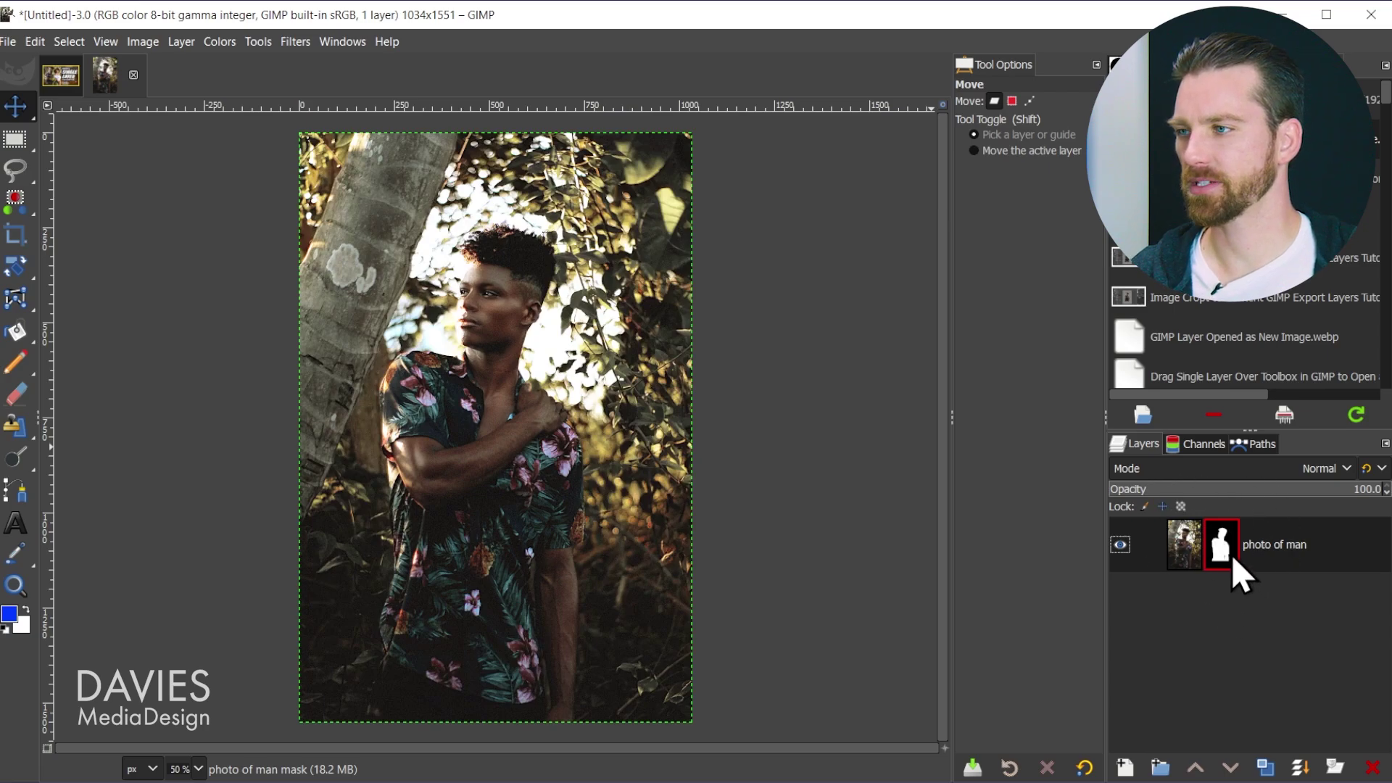
{"action": "left_click", "coordinate": [1223, 550], "text": "ctrl"}
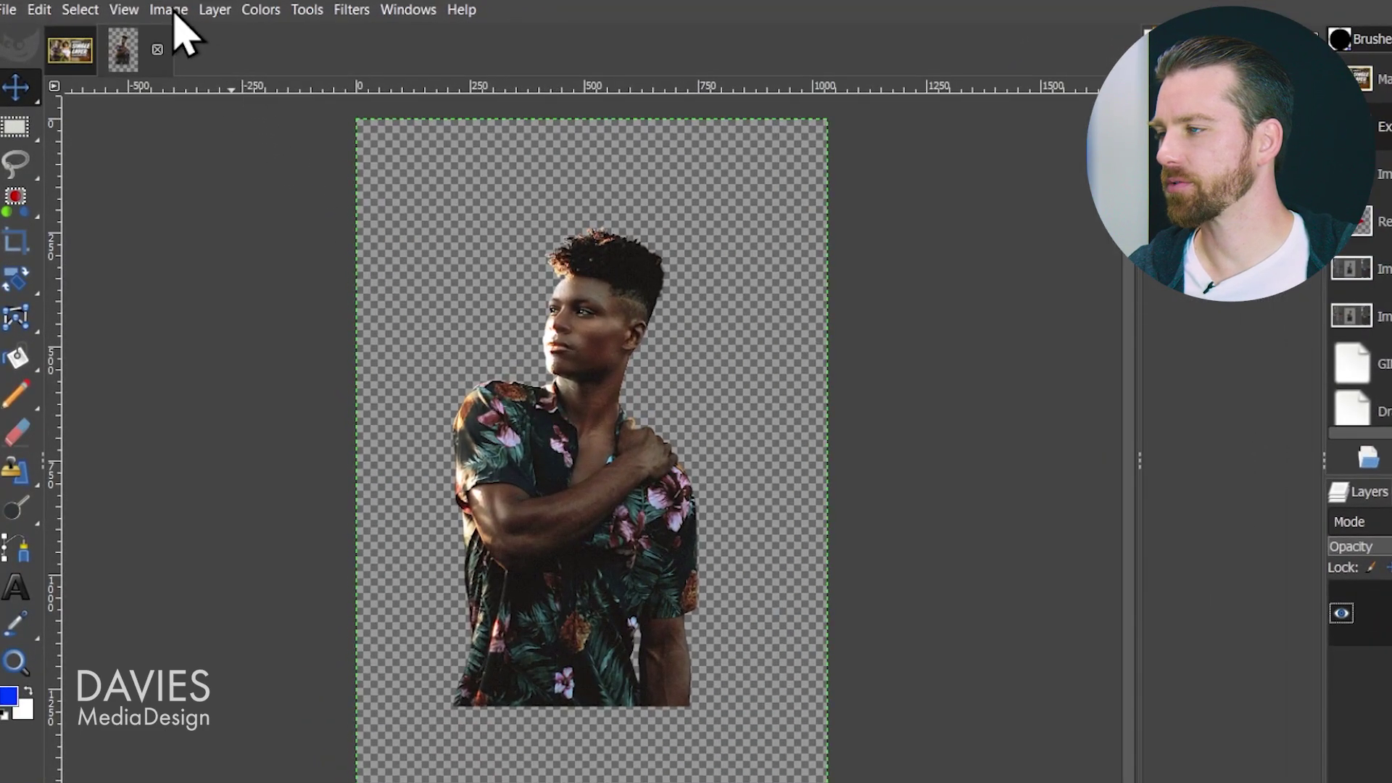
Step: Crop the man image to content at 540x1060, then check the mask still hides the background
{"action": "left_click", "coordinate": [171, 10]}
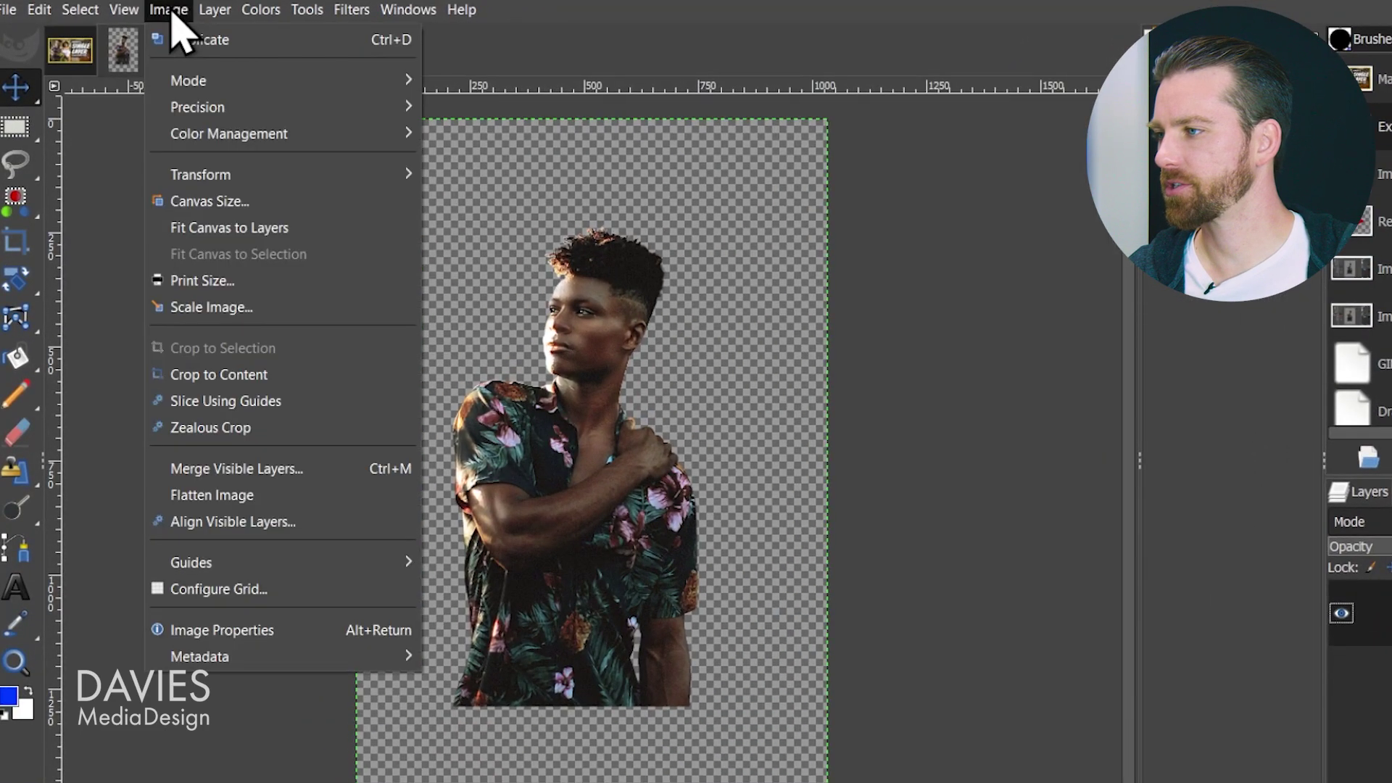
{"action": "left_click", "coordinate": [244, 379]}
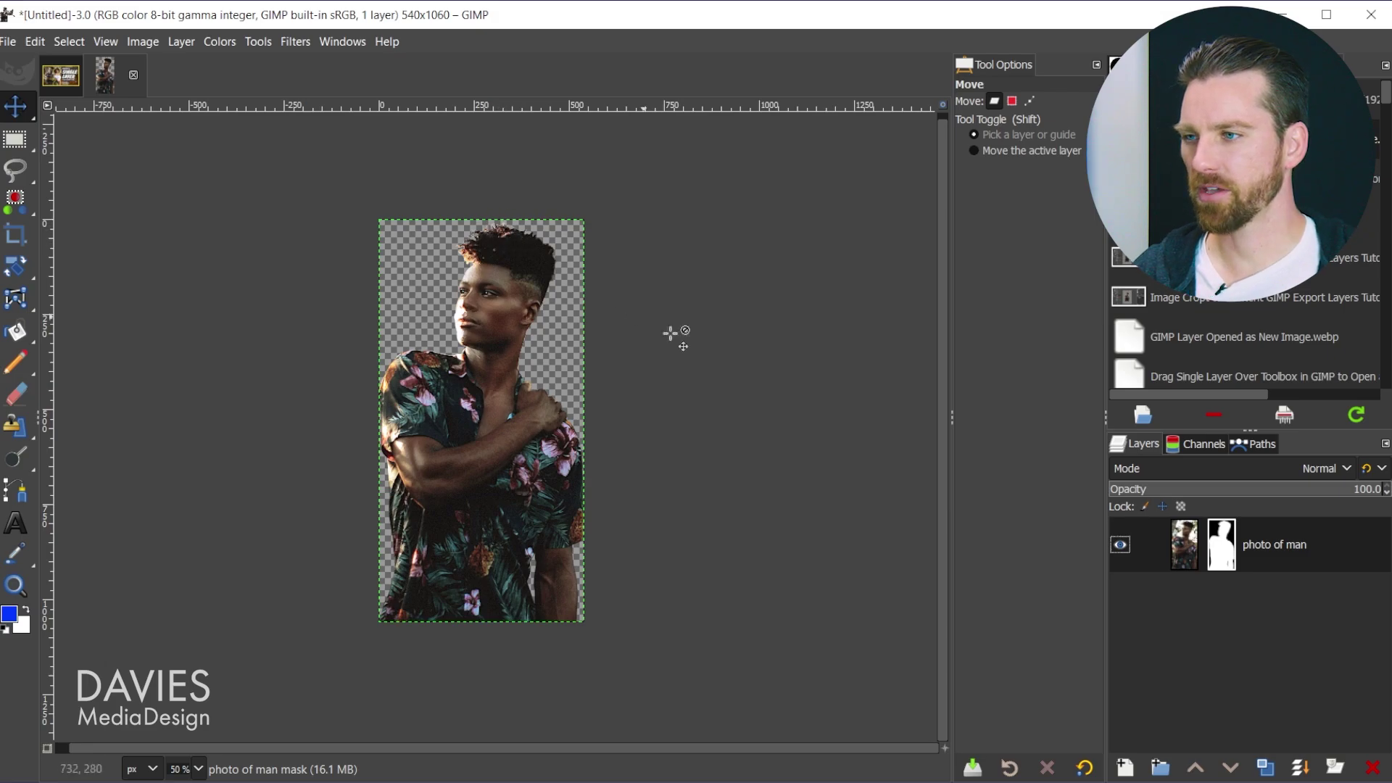
{"action": "left_click", "coordinate": [1226, 551], "text": "ctrl"}
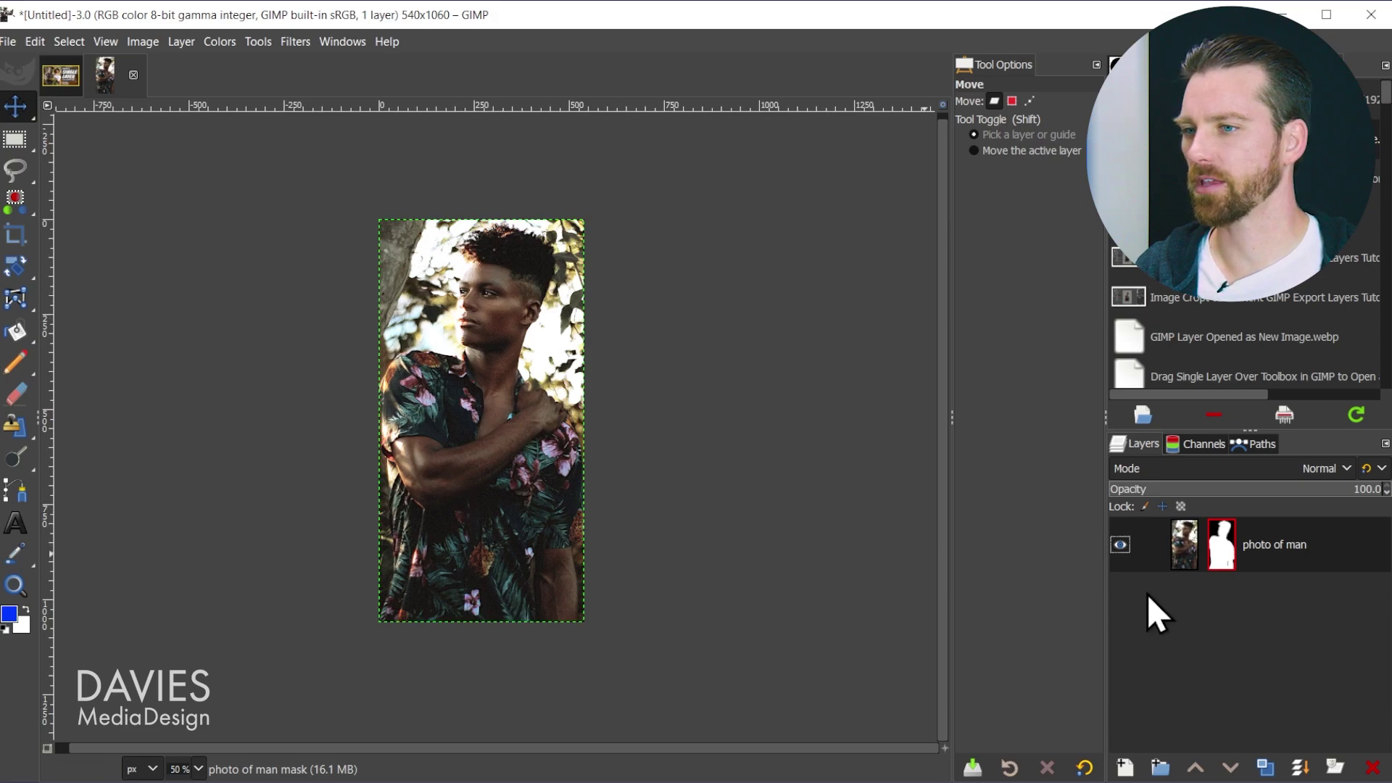
{"action": "left_click", "coordinate": [1225, 549], "text": "ctrl"}
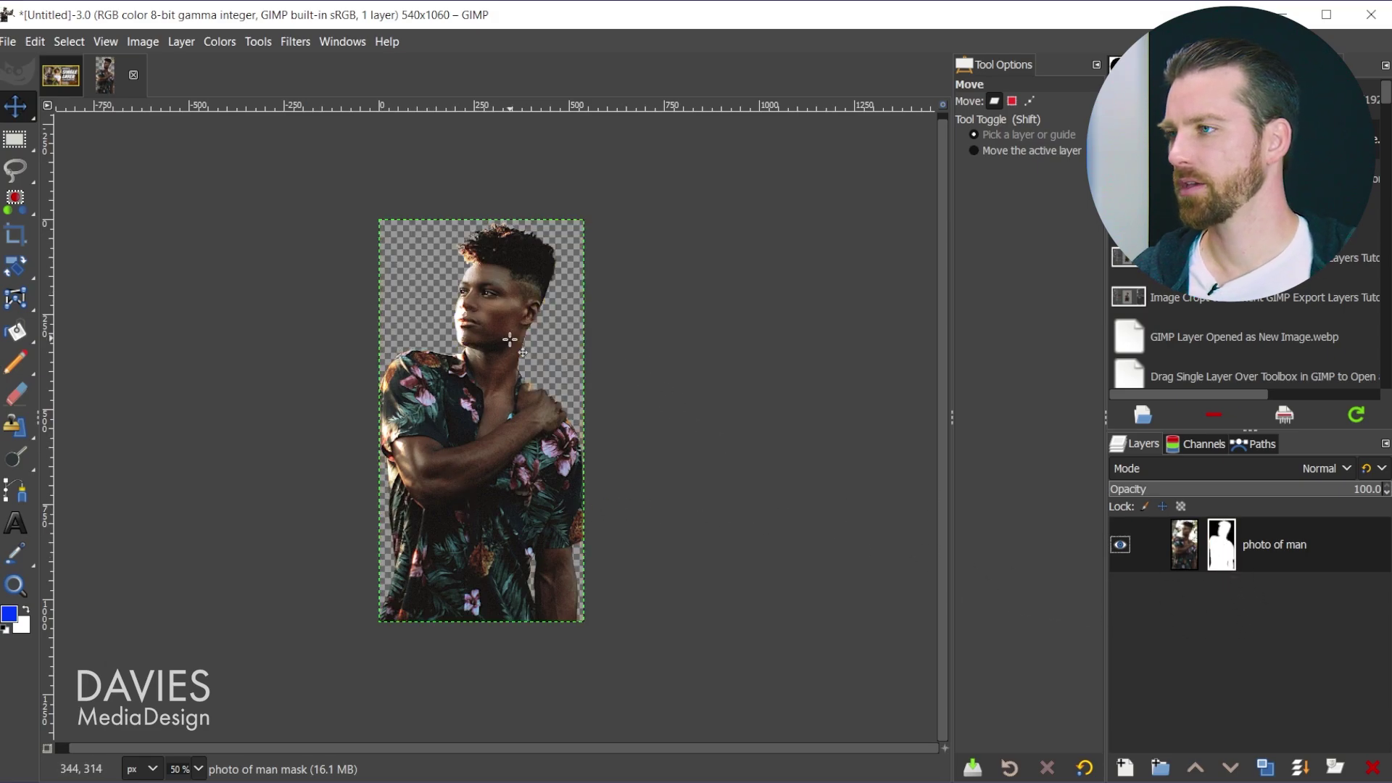
Step: Export the cropped man as 'Male Model Isolated Layer.webp' with default WebP settings
{"action": "left_click", "coordinate": [4, 44]}
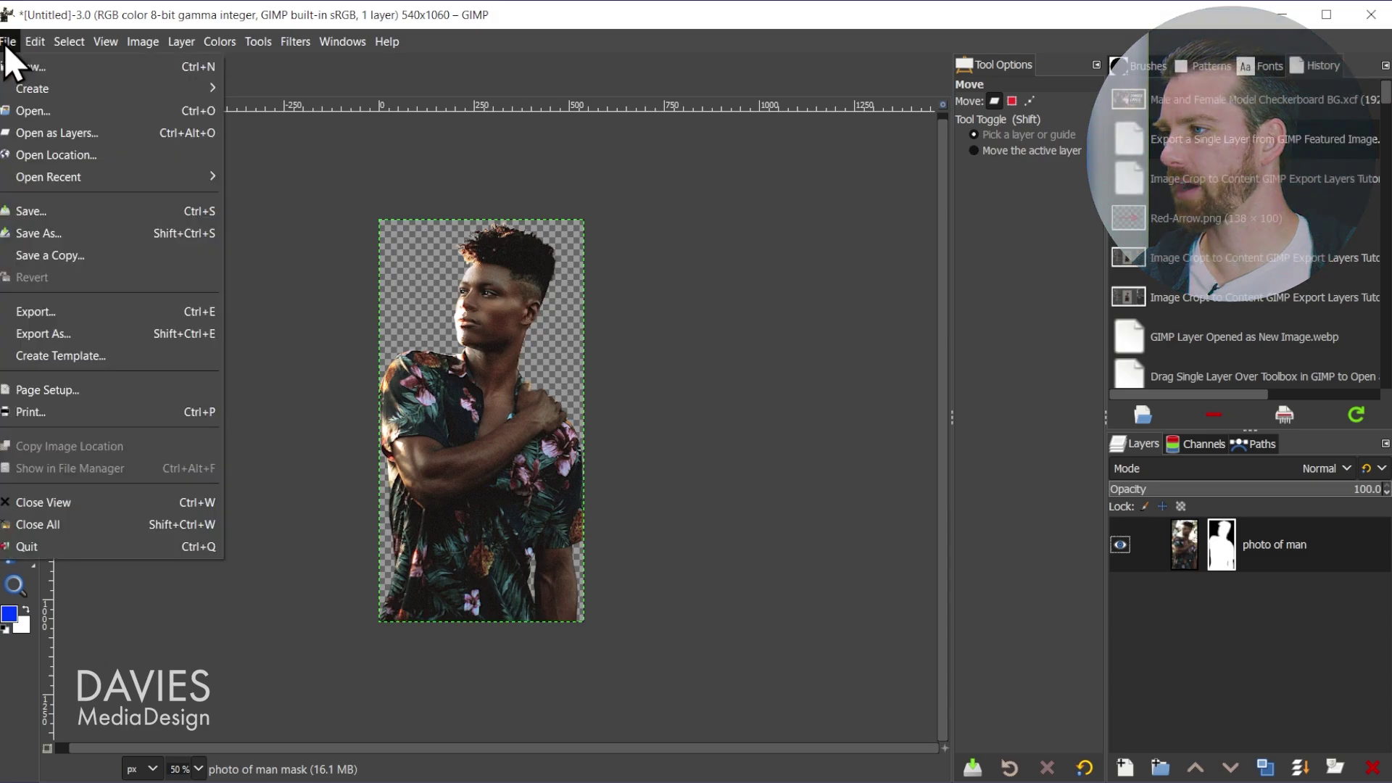
{"action": "left_click", "coordinate": [46, 334]}
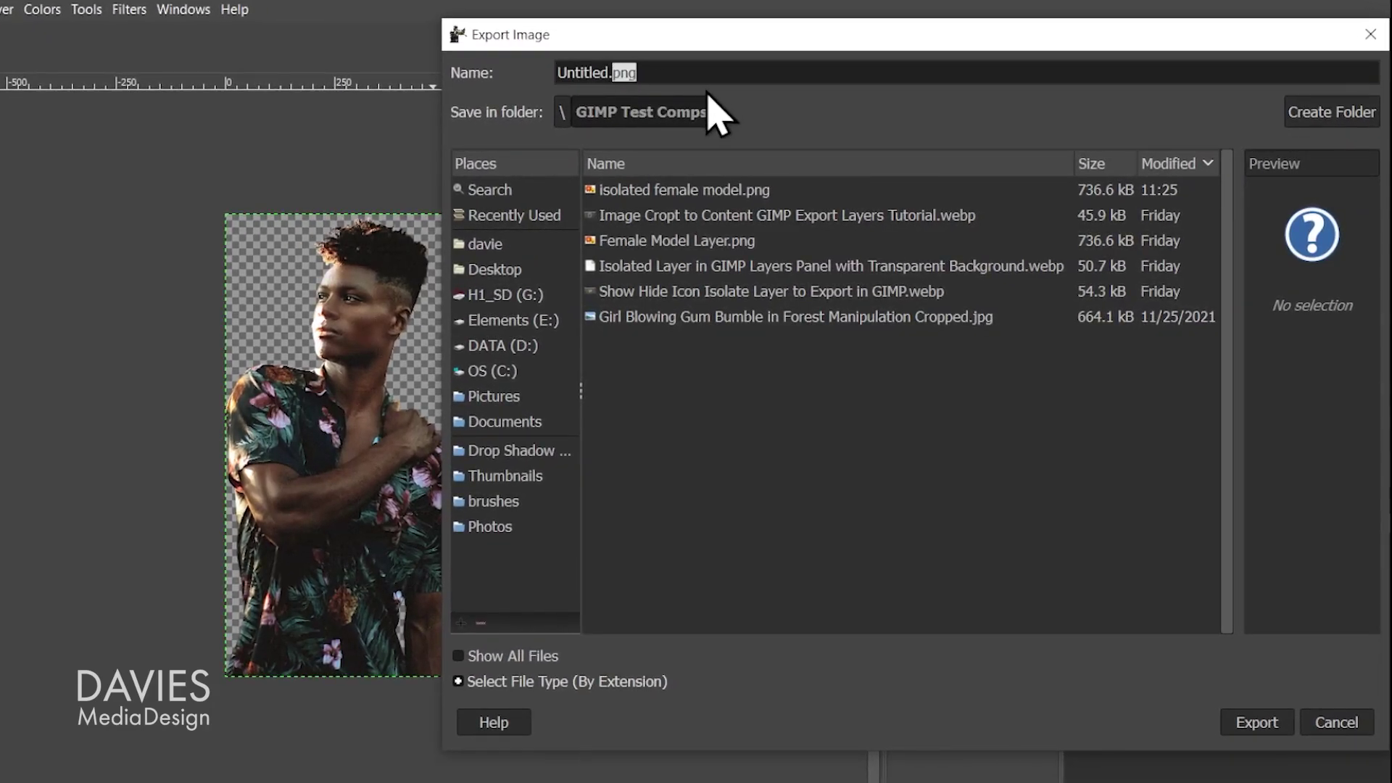
{"action": "left_click", "coordinate": [608, 73]}
{"action": "double_click", "coordinate": [599, 73]}
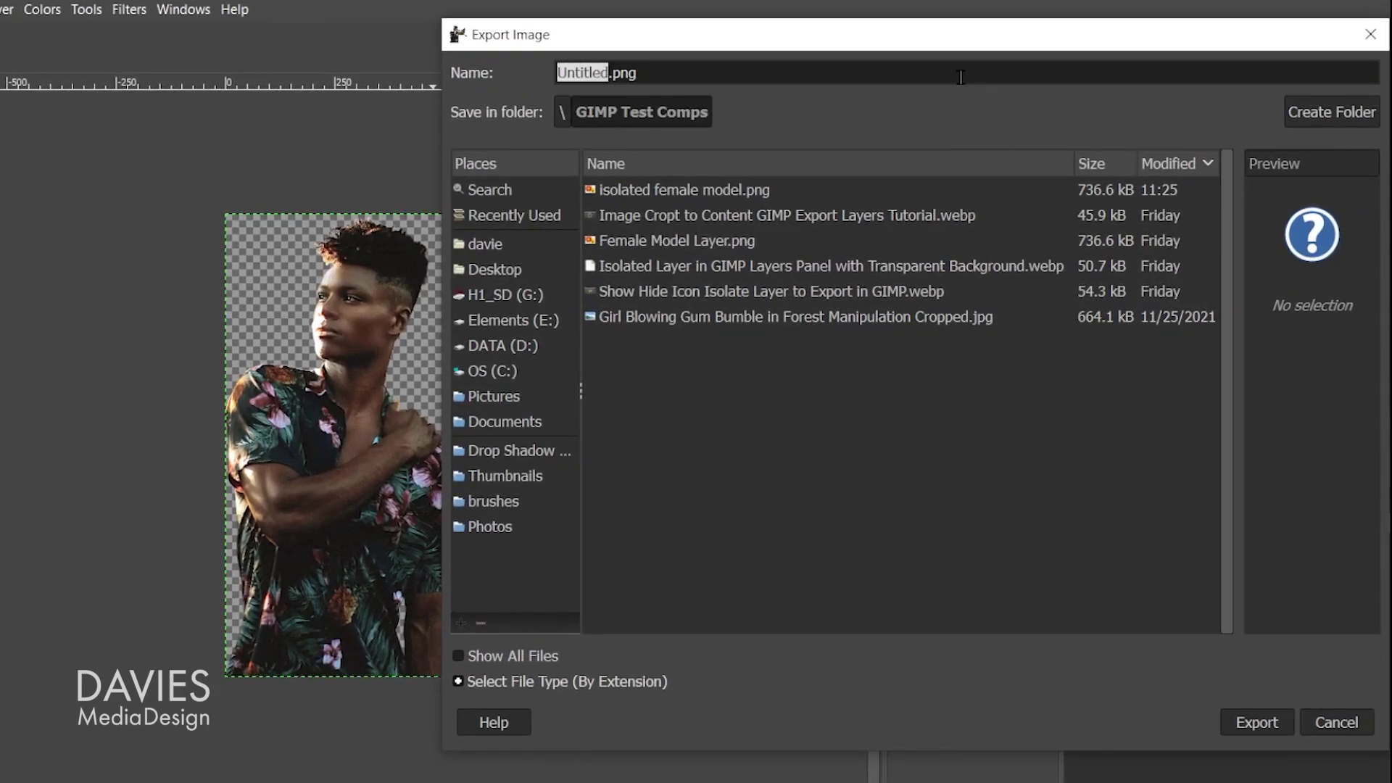
{"action": "type", "text": "Male Model "}
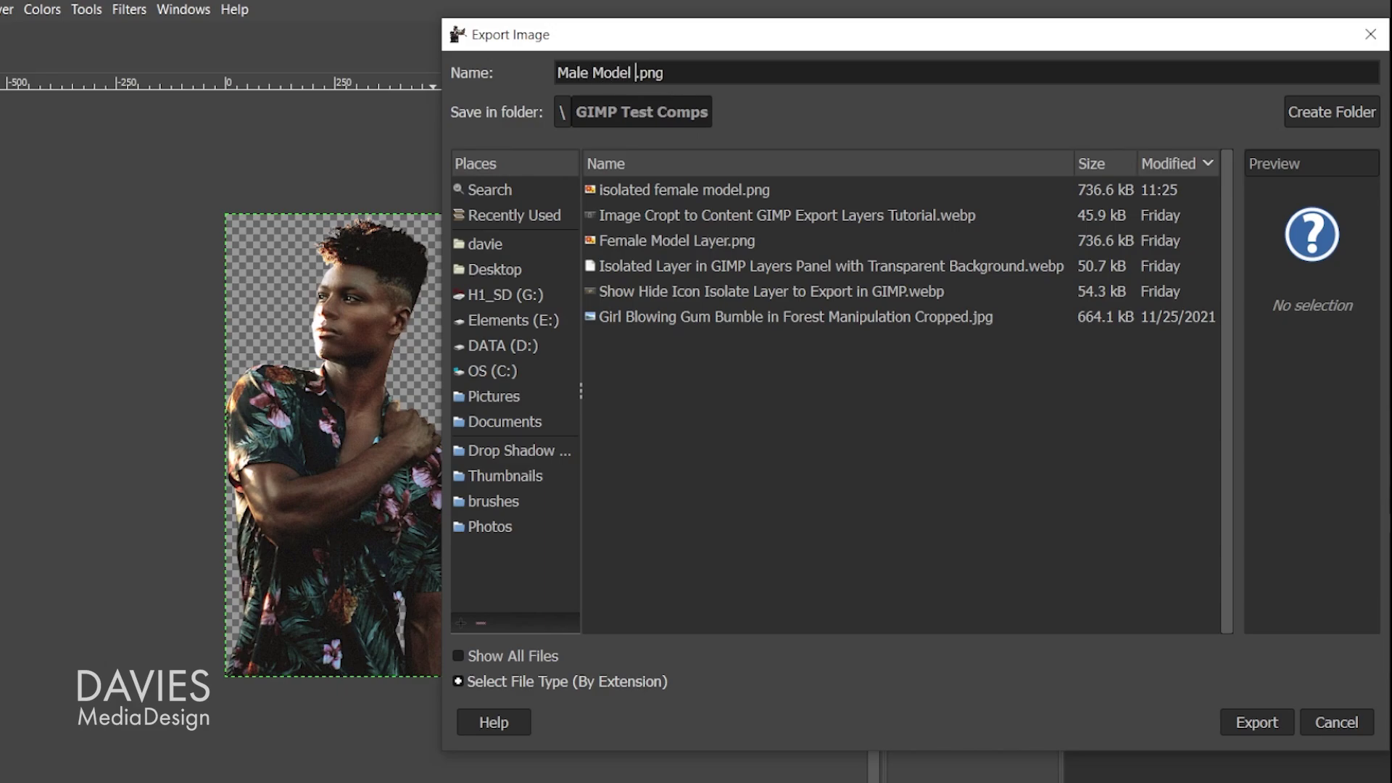
{"action": "type", "text": "Isolated Layer"}
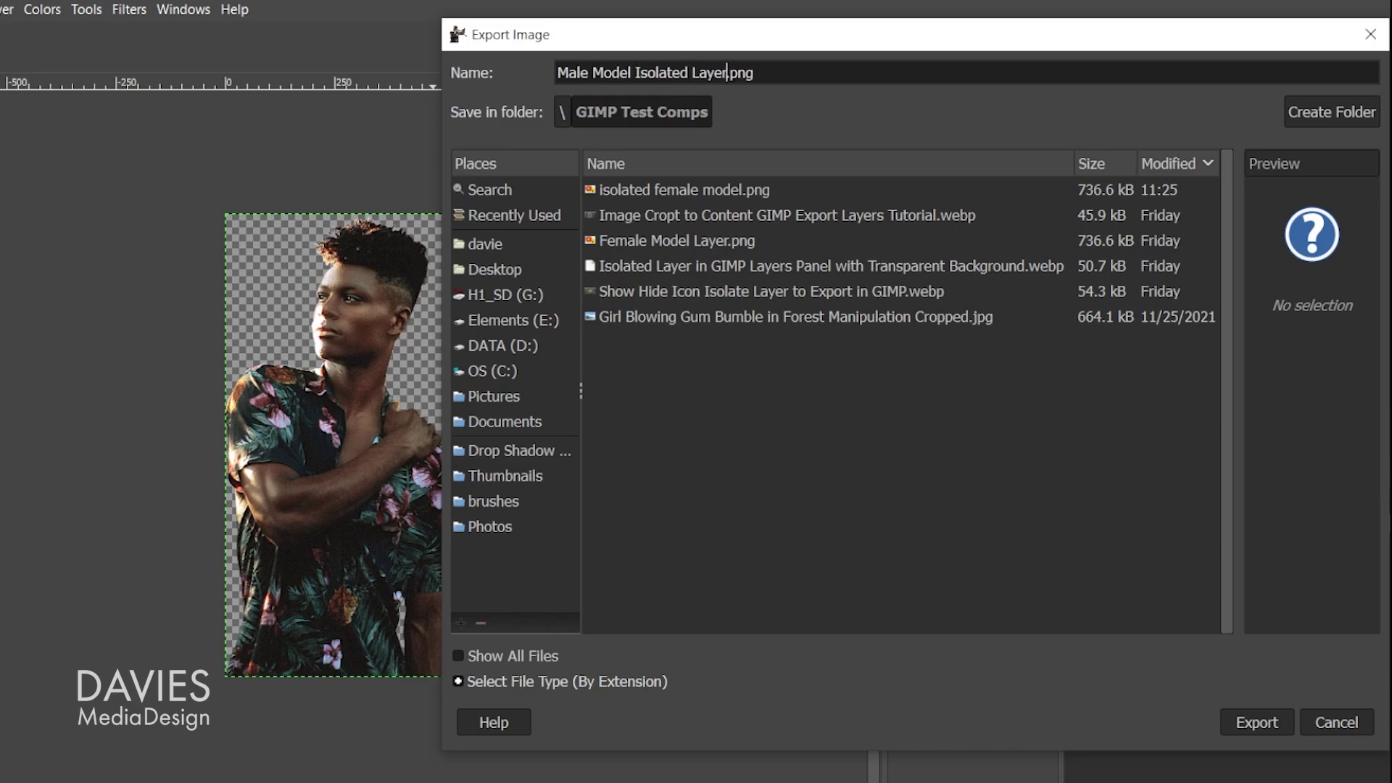
{"action": "left_click_drag", "start_coordinate": [731, 73], "coordinate": [777, 76]}
{"action": "key", "text": "Return"}
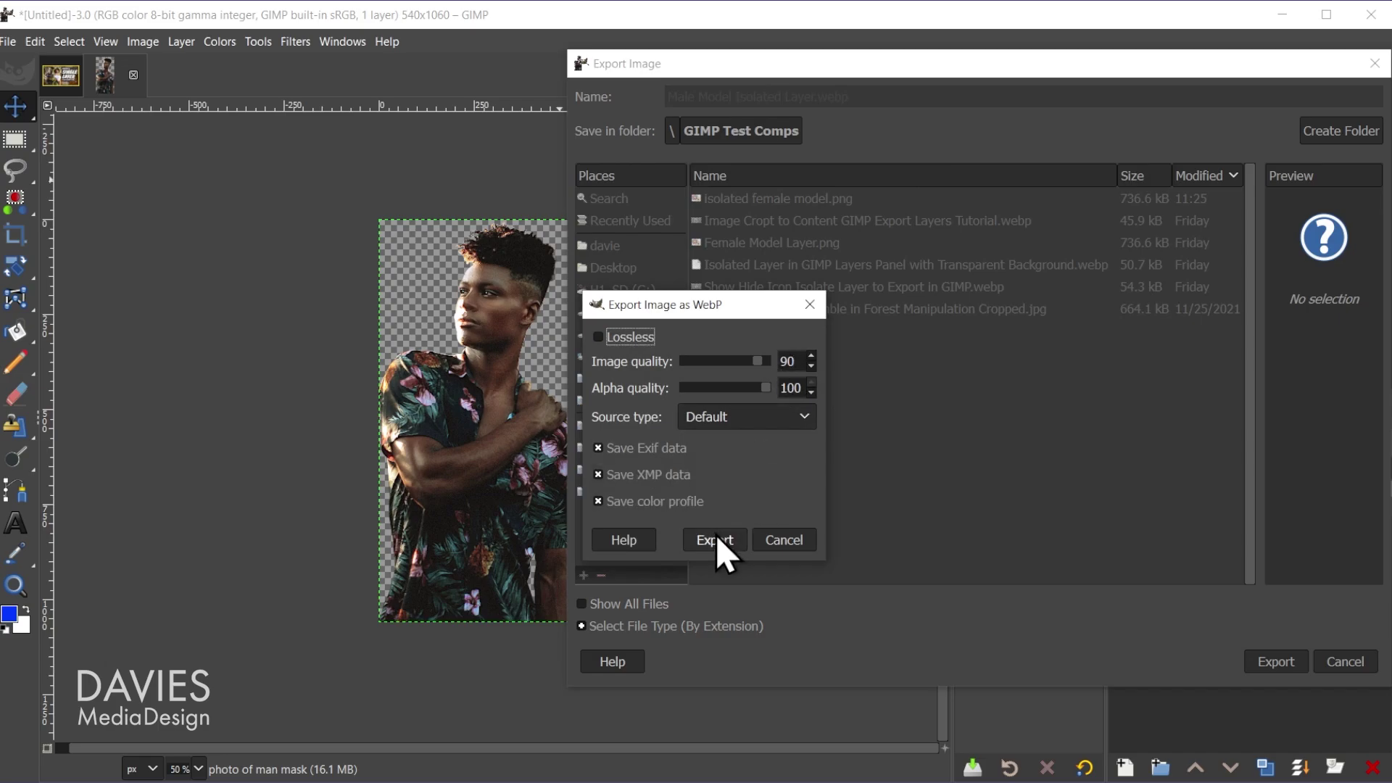
{"action": "left_click", "coordinate": [718, 541]}
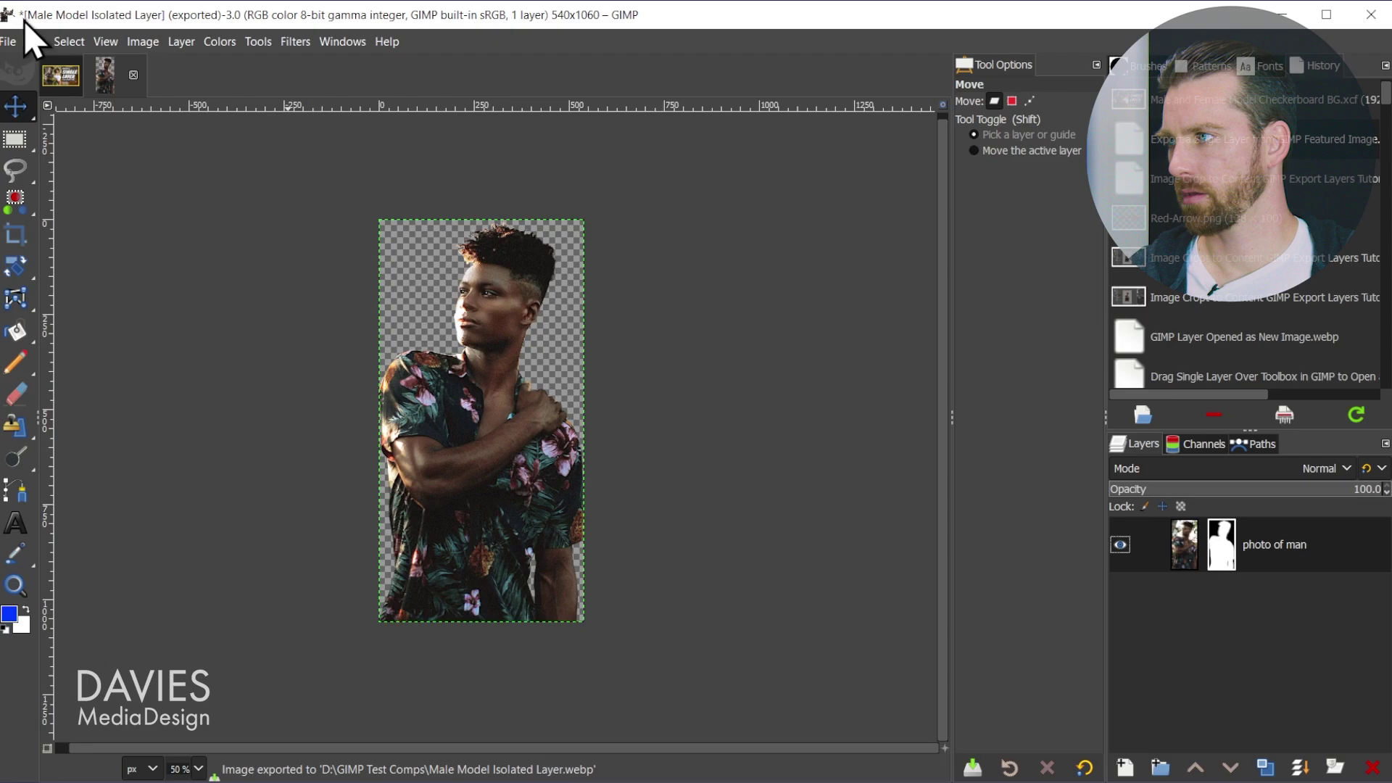
Step: Reopen 'Male Model Isolated Layer.webp' from the recent files list
{"action": "left_click", "coordinate": [9, 42]}
{"action": "mouse_move", "coordinate": [41, 180]}
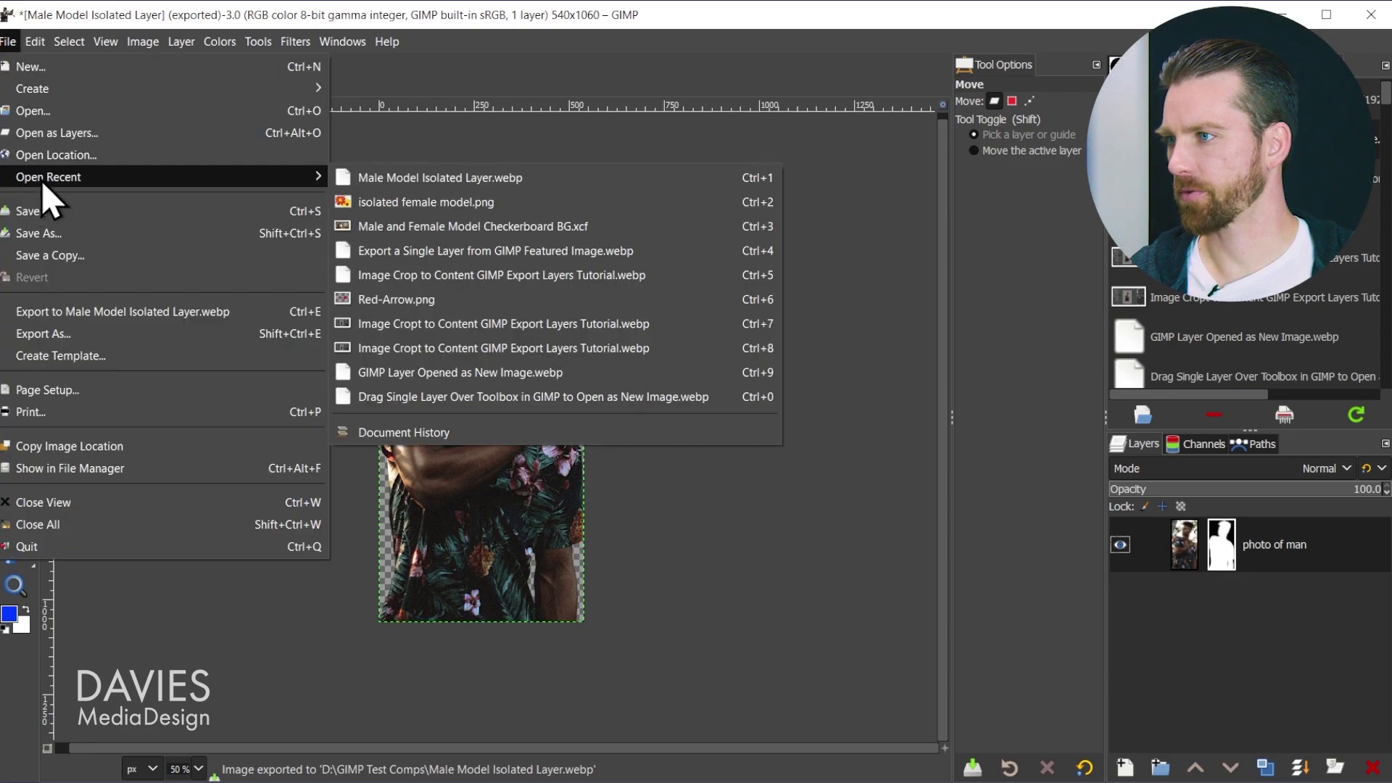
{"action": "left_click", "coordinate": [391, 178]}
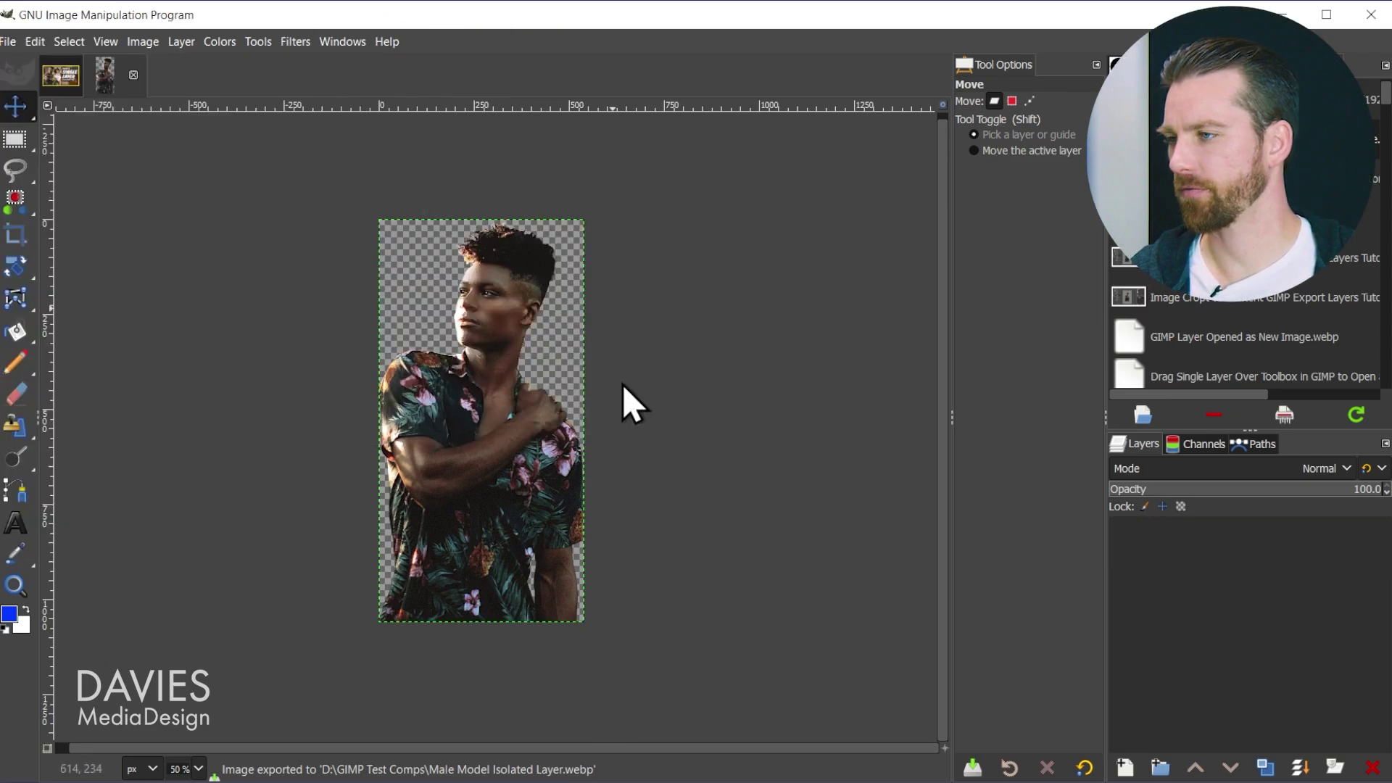
Step: Also open 'isolated female model.png' from the recent files list
{"action": "left_click", "coordinate": [7, 50]}
{"action": "mouse_move", "coordinate": [58, 177]}
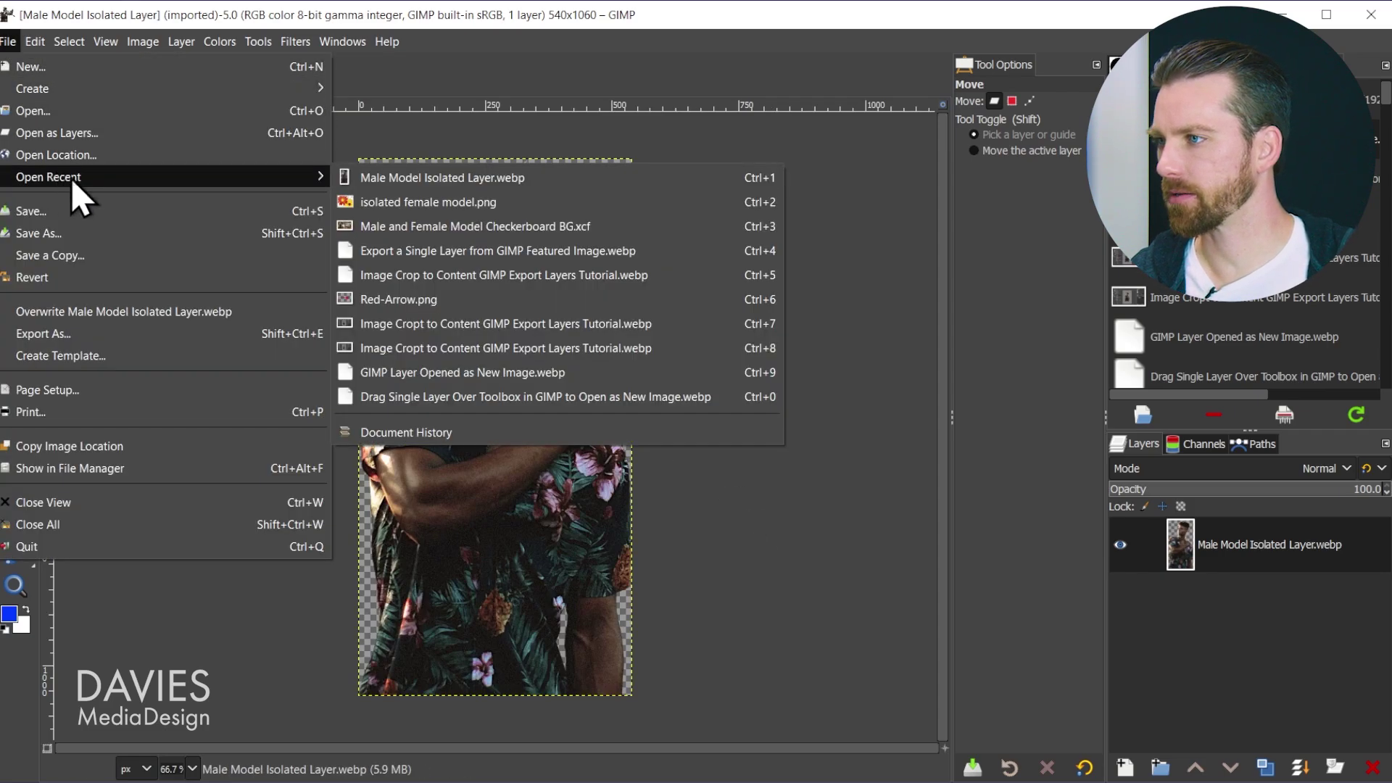
{"action": "left_click", "coordinate": [448, 207]}
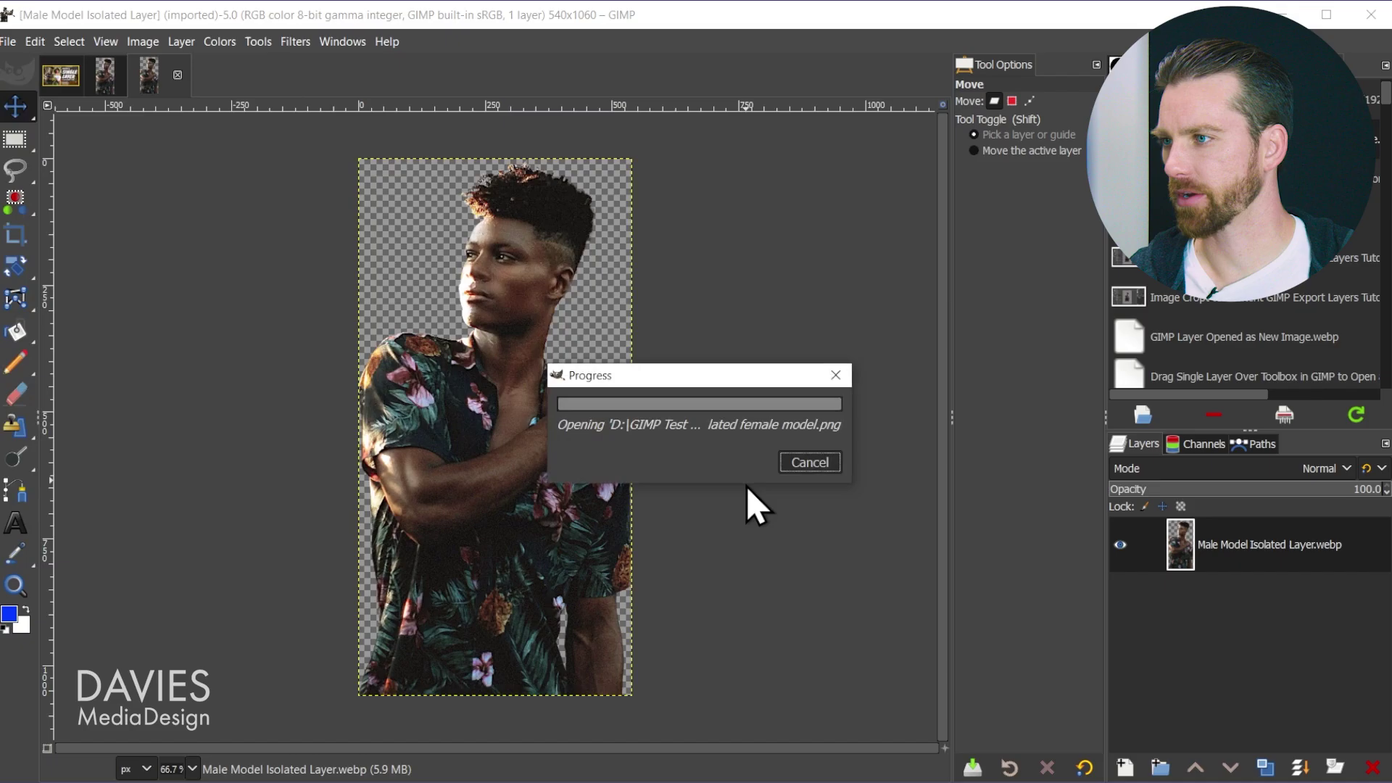